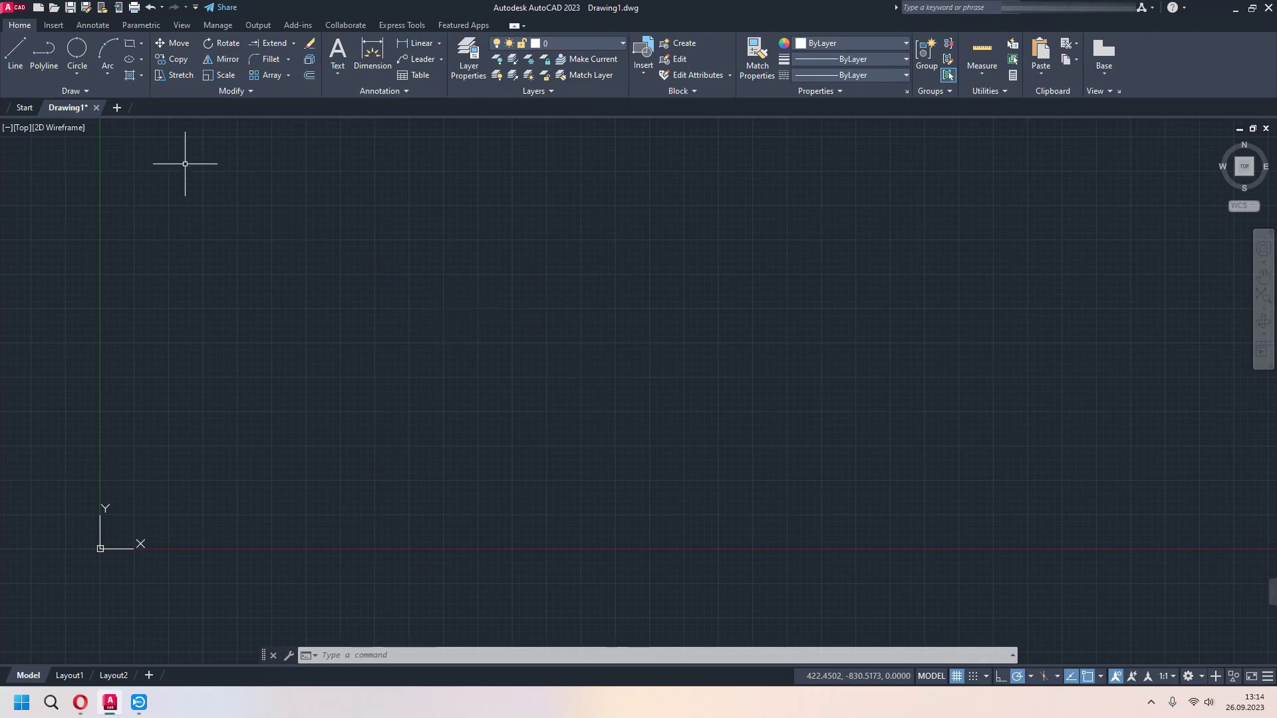
Step: Draw a circle defined by its two diameter endpoints
{"action": "left_click", "coordinate": [75, 52]}
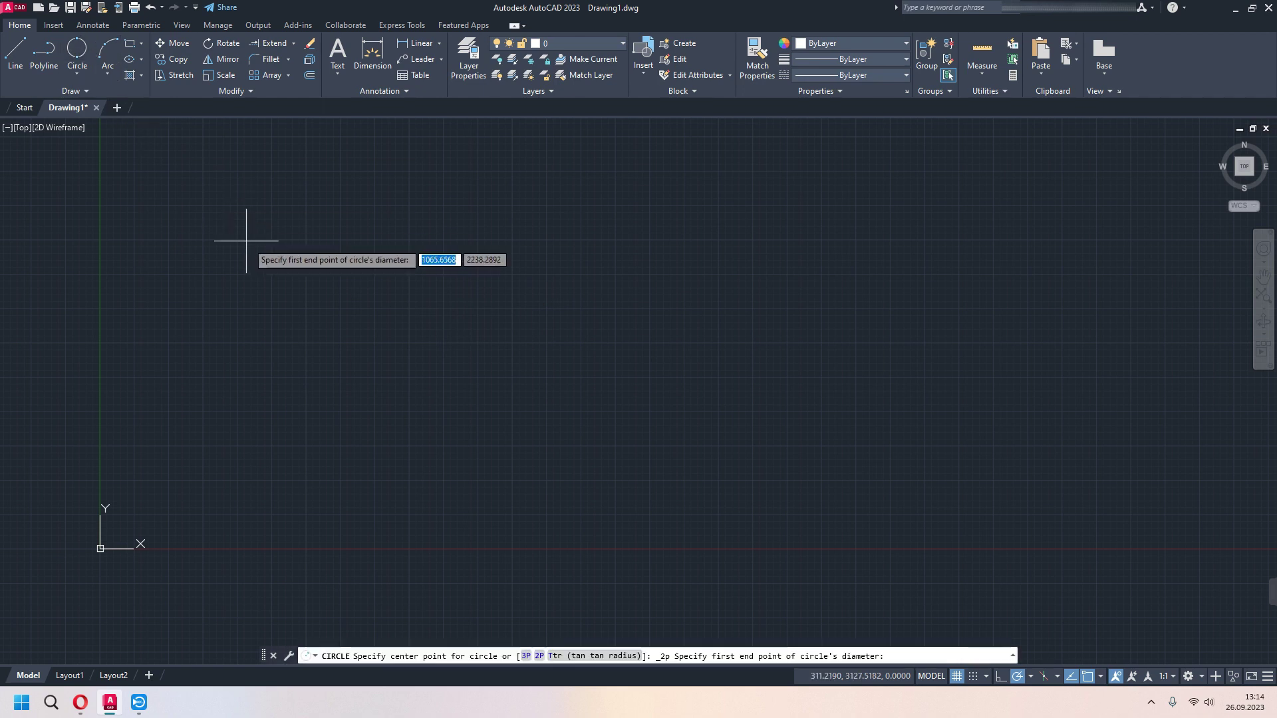
{"action": "left_click", "coordinate": [308, 283]}
{"action": "left_click", "coordinate": [422, 386]}
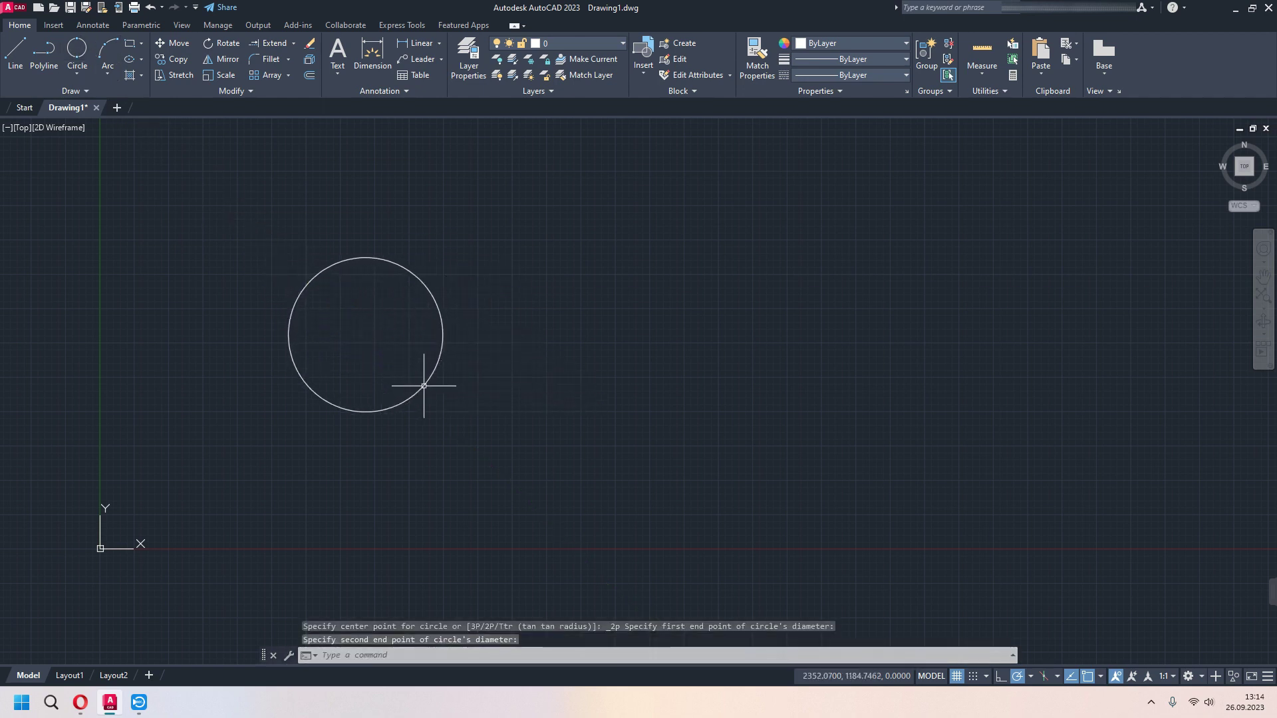
Step: Draw a diagonal line through the circle's centre, extending past its upper right
{"action": "left_click", "coordinate": [15, 52]}
{"action": "left_click", "coordinate": [365, 333]}
{"action": "left_click", "coordinate": [451, 242]}
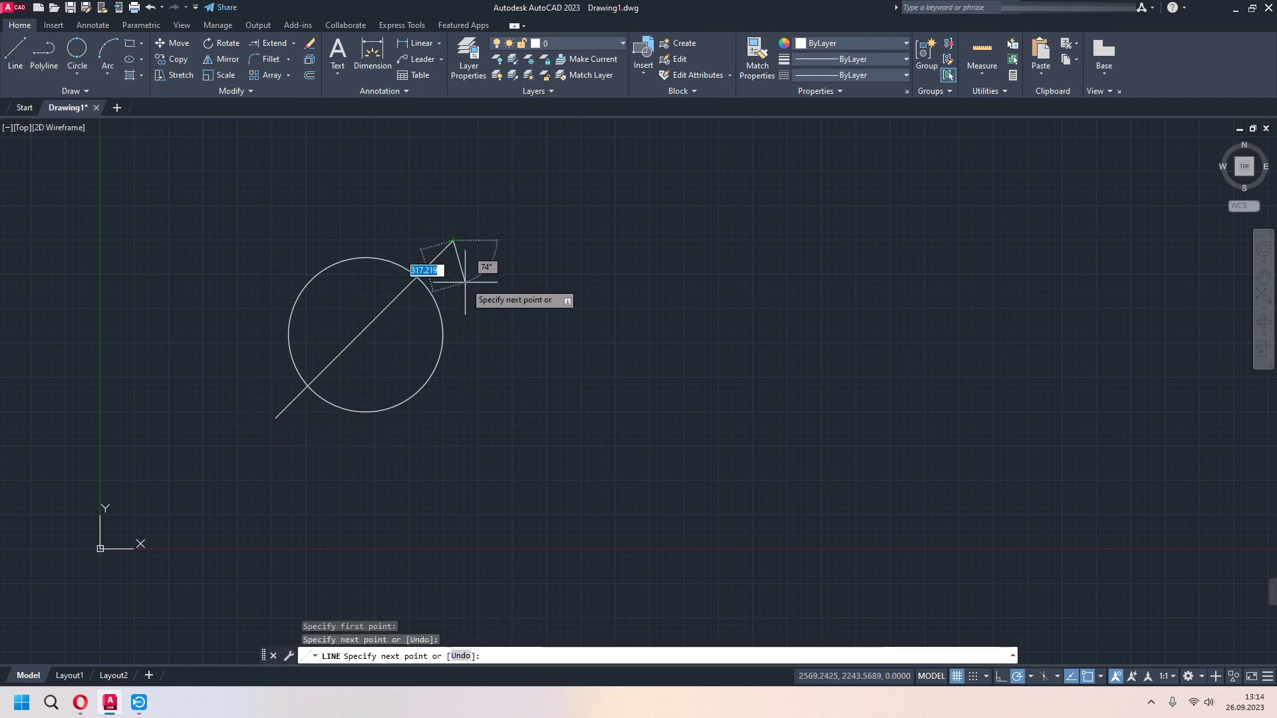
{"action": "key", "text": "Escape"}
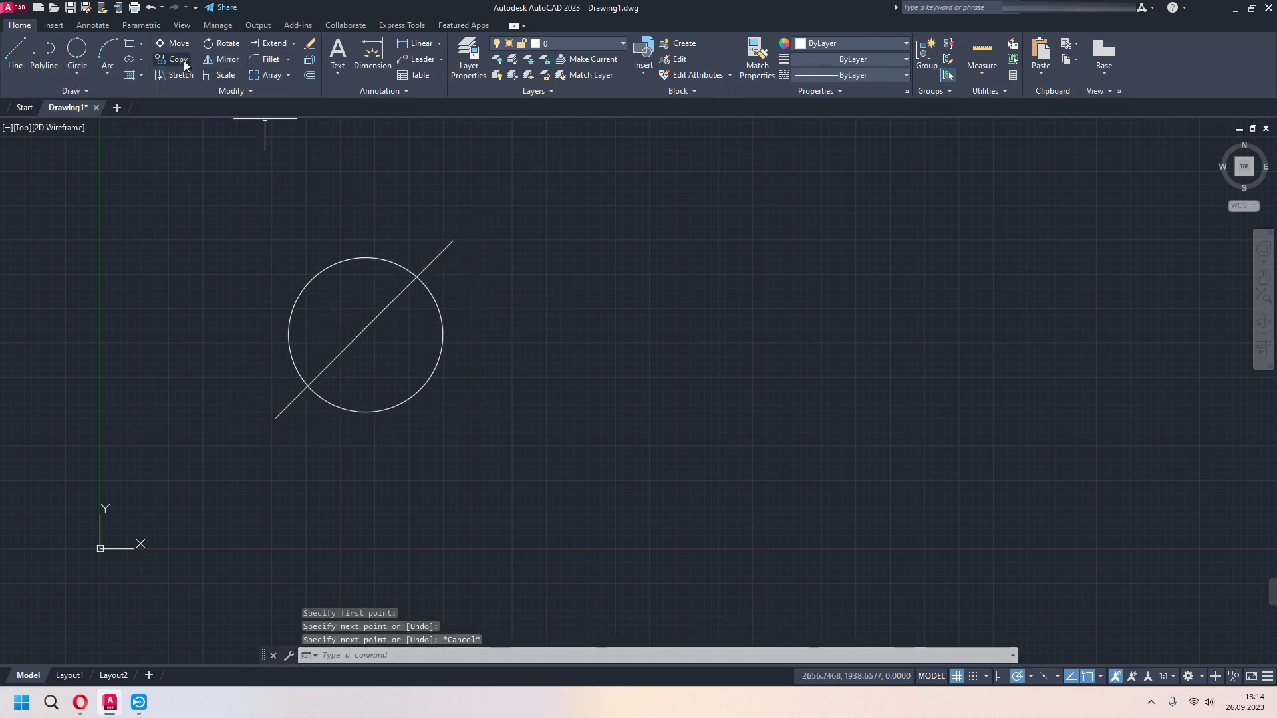
Step: Trim away the circle's right arc and the line's outer tail, leaving a closed semicircle
{"action": "left_click", "coordinate": [294, 42]}
{"action": "left_click", "coordinate": [270, 65]}
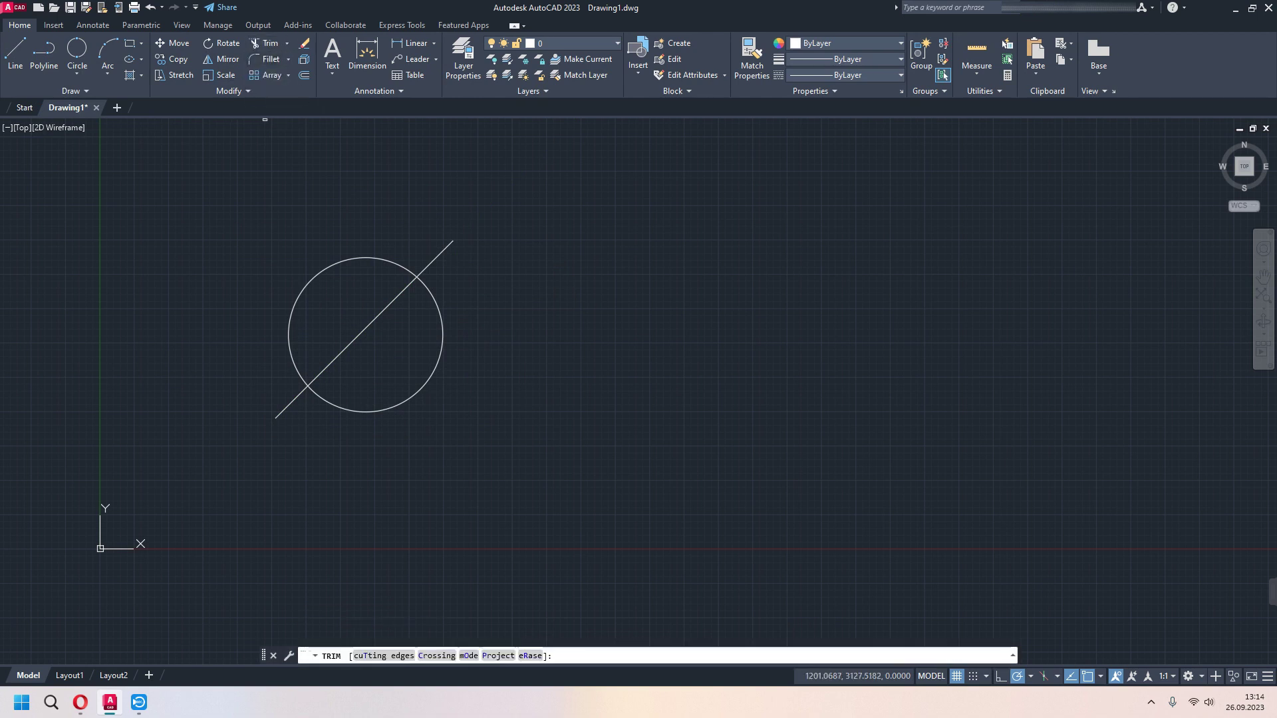
{"action": "left_click", "coordinate": [436, 309]}
{"action": "left_click", "coordinate": [296, 396]}
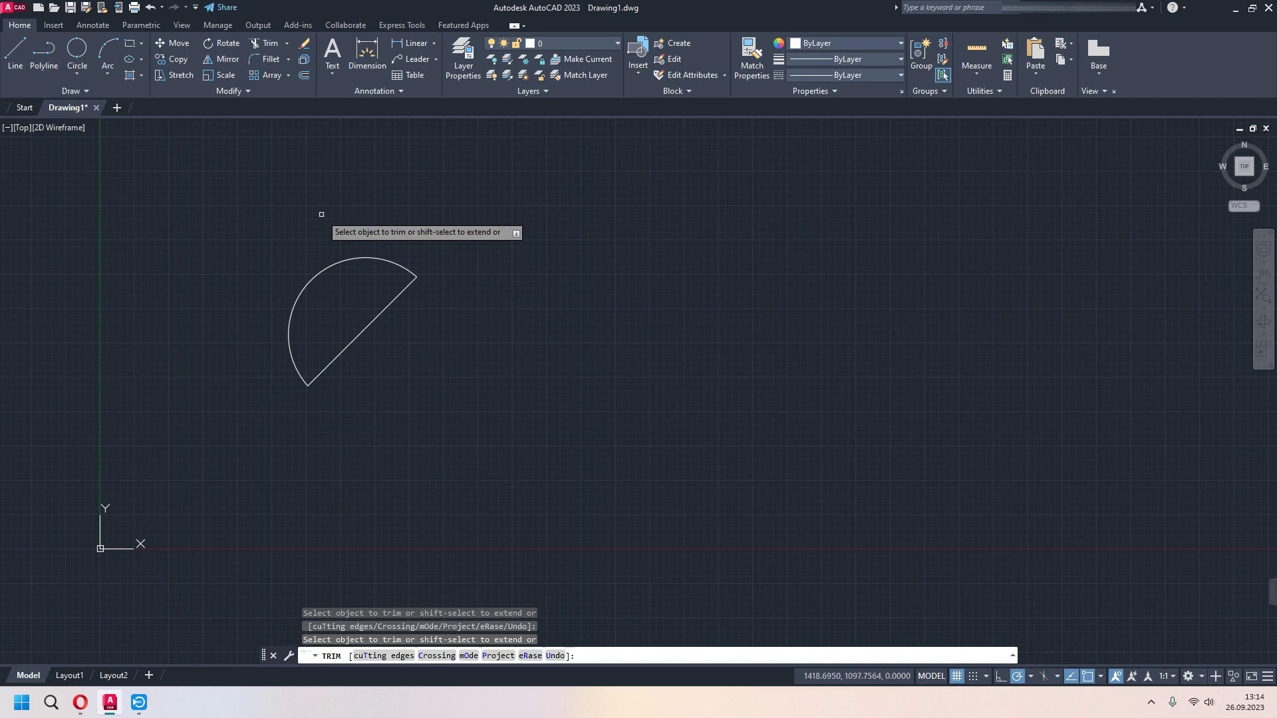
{"action": "key", "text": "Return"}
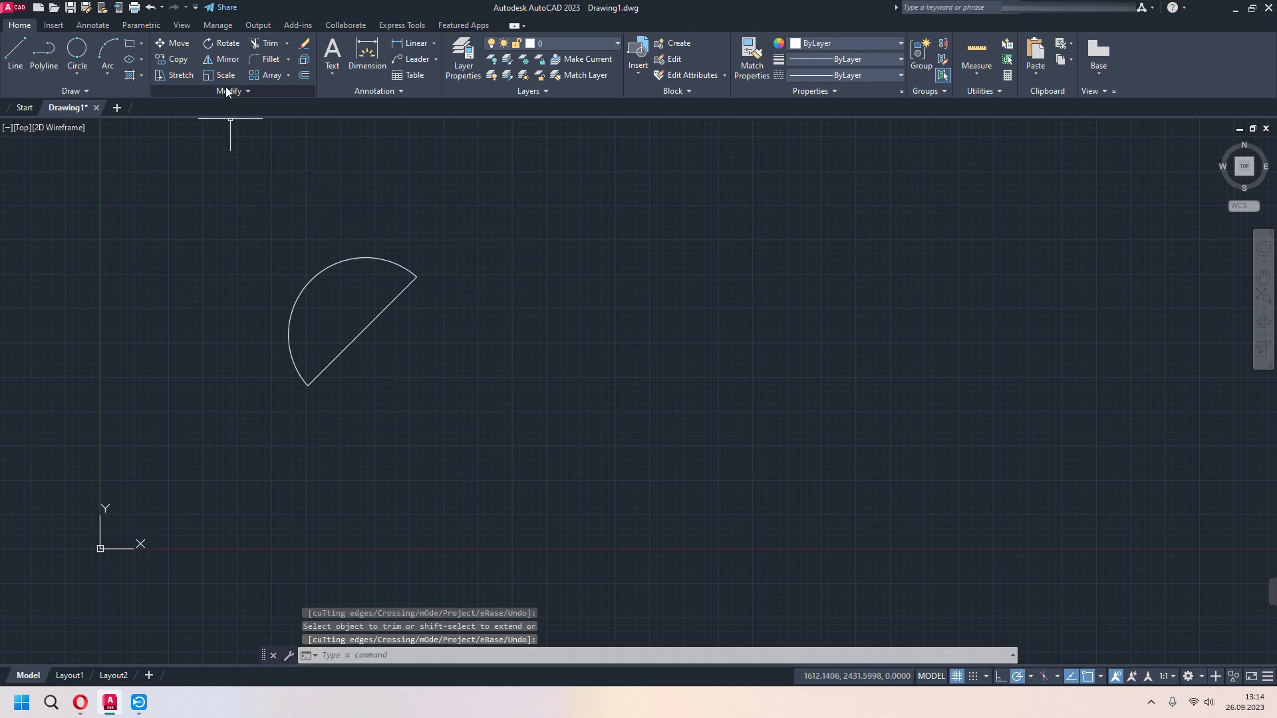
{"action": "left_click", "coordinate": [226, 58]}
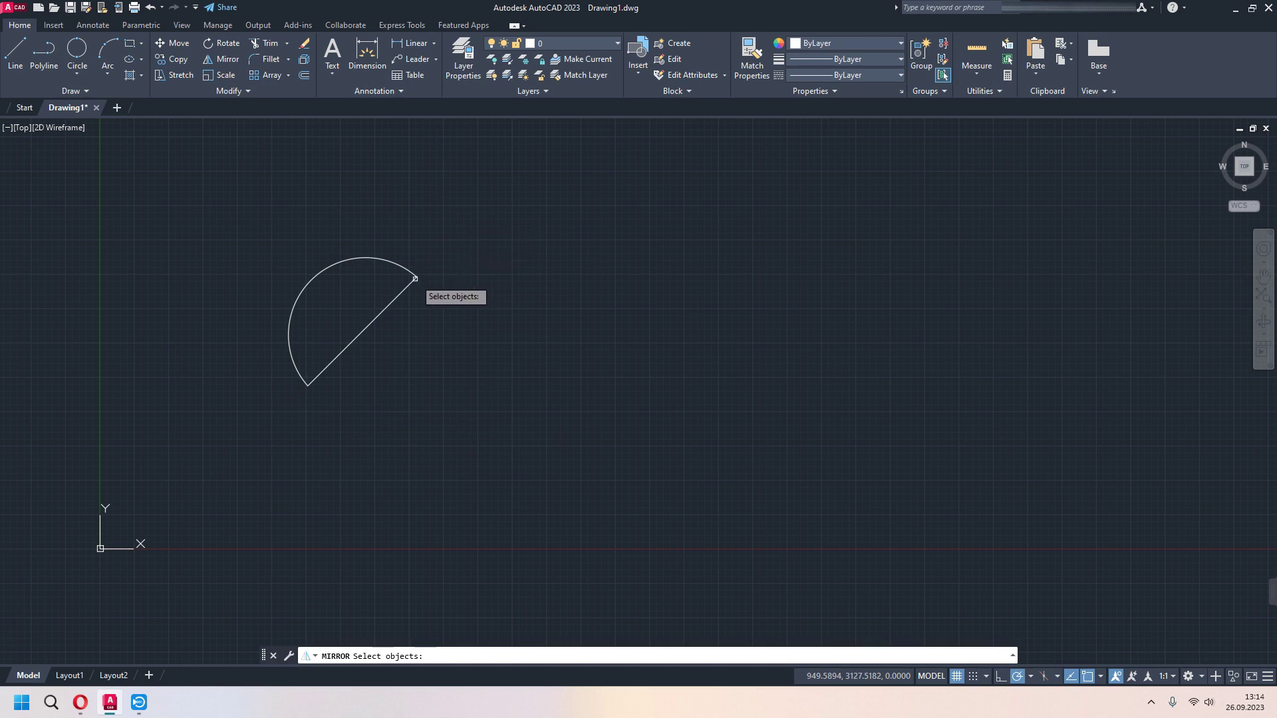
Step: Restart Mirror with MI and window-select the semicircle's arc and diagonal edge
{"action": "key", "text": "Escape"}
{"action": "type", "text": "i"}
{"action": "key", "text": "Return"}
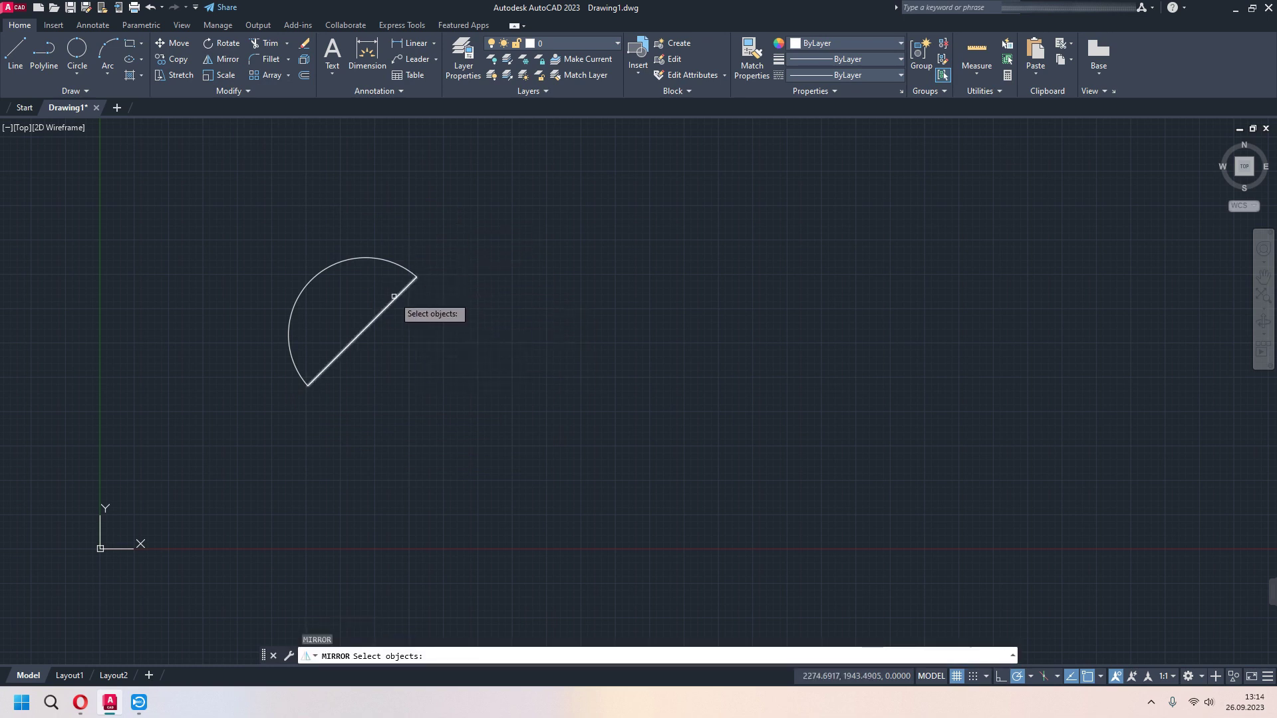
{"action": "left_click", "coordinate": [451, 228]}
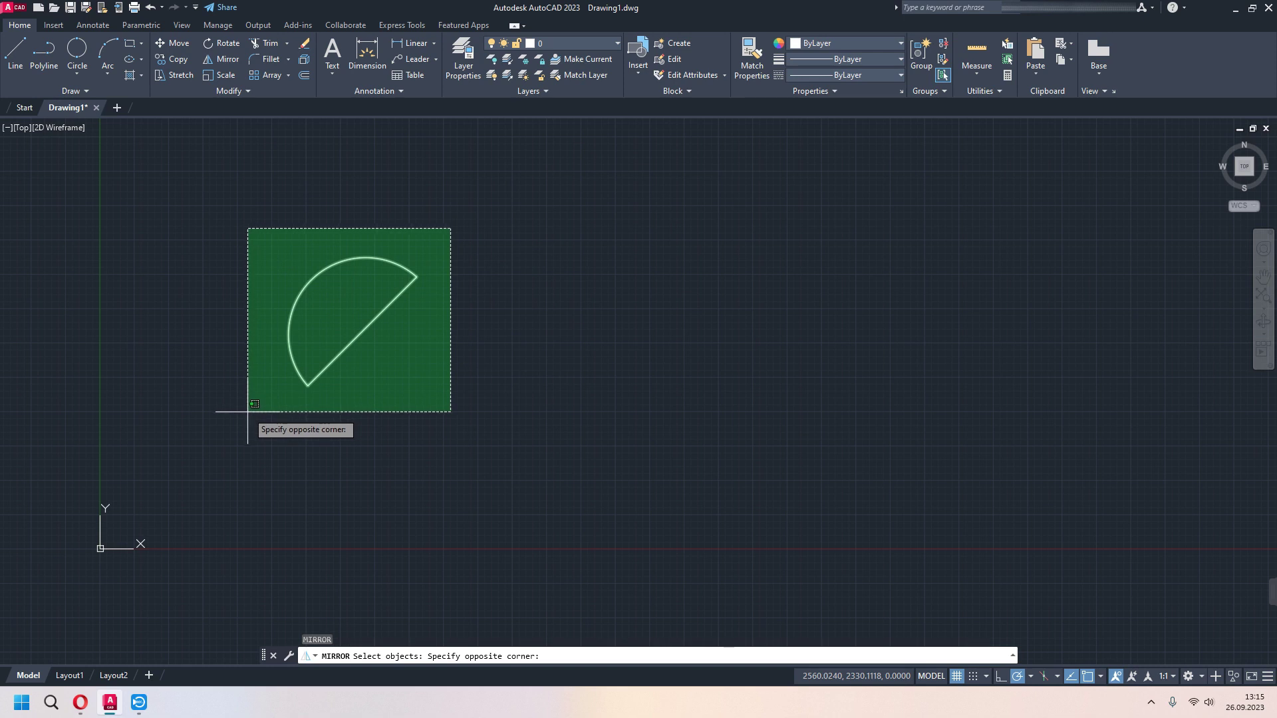
{"action": "left_click", "coordinate": [248, 411]}
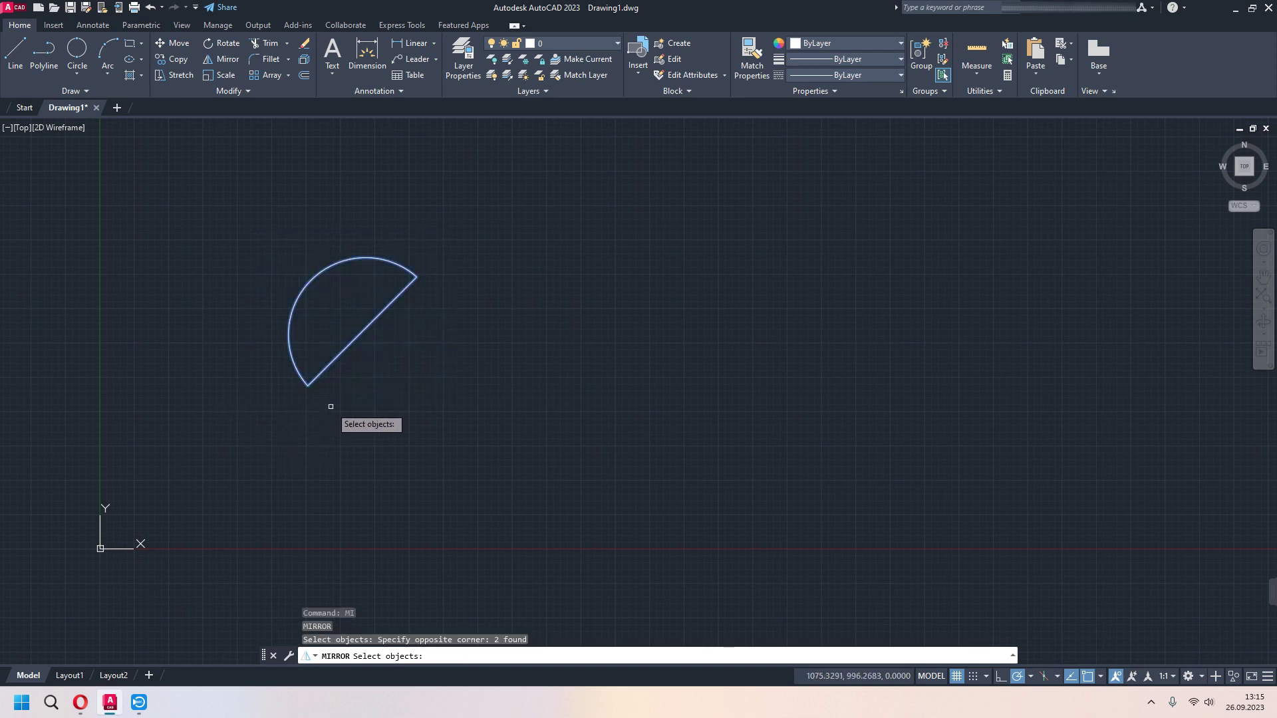
{"action": "key", "text": "Return"}
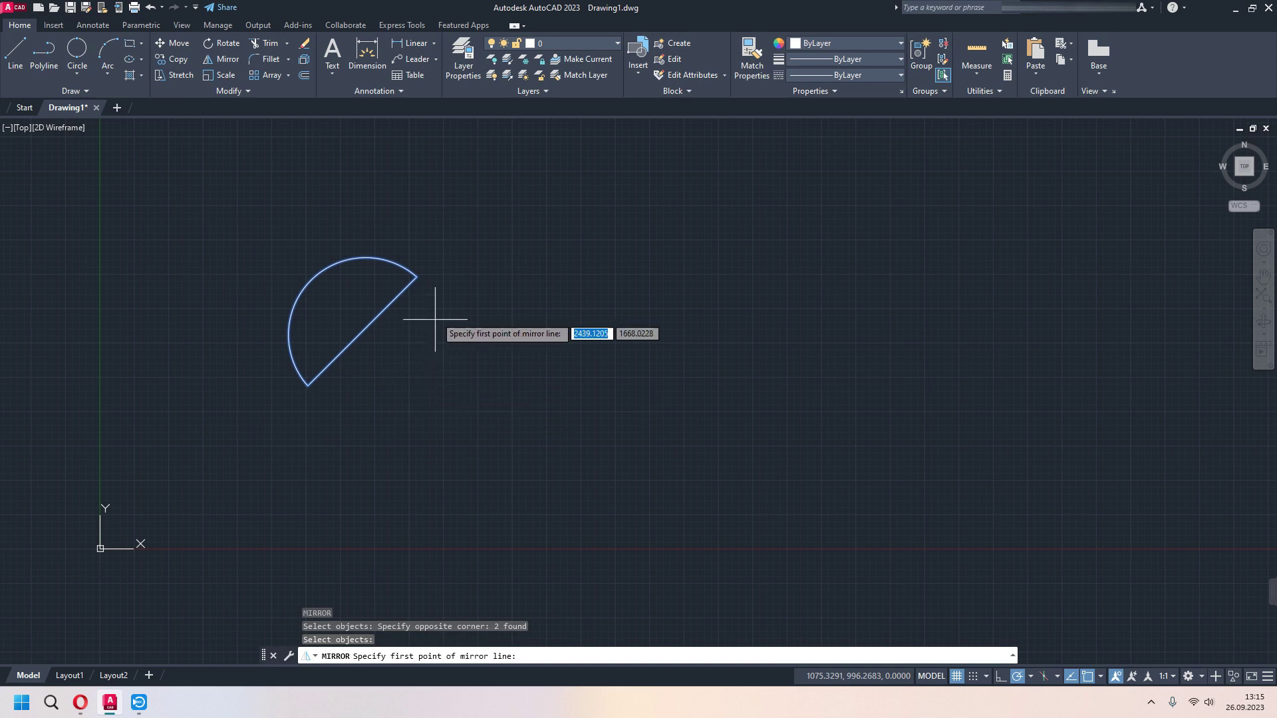
Step: Mirror the semicircle across a vertical Ortho line to its right, keeping the original
{"action": "left_click", "coordinate": [443, 240]}
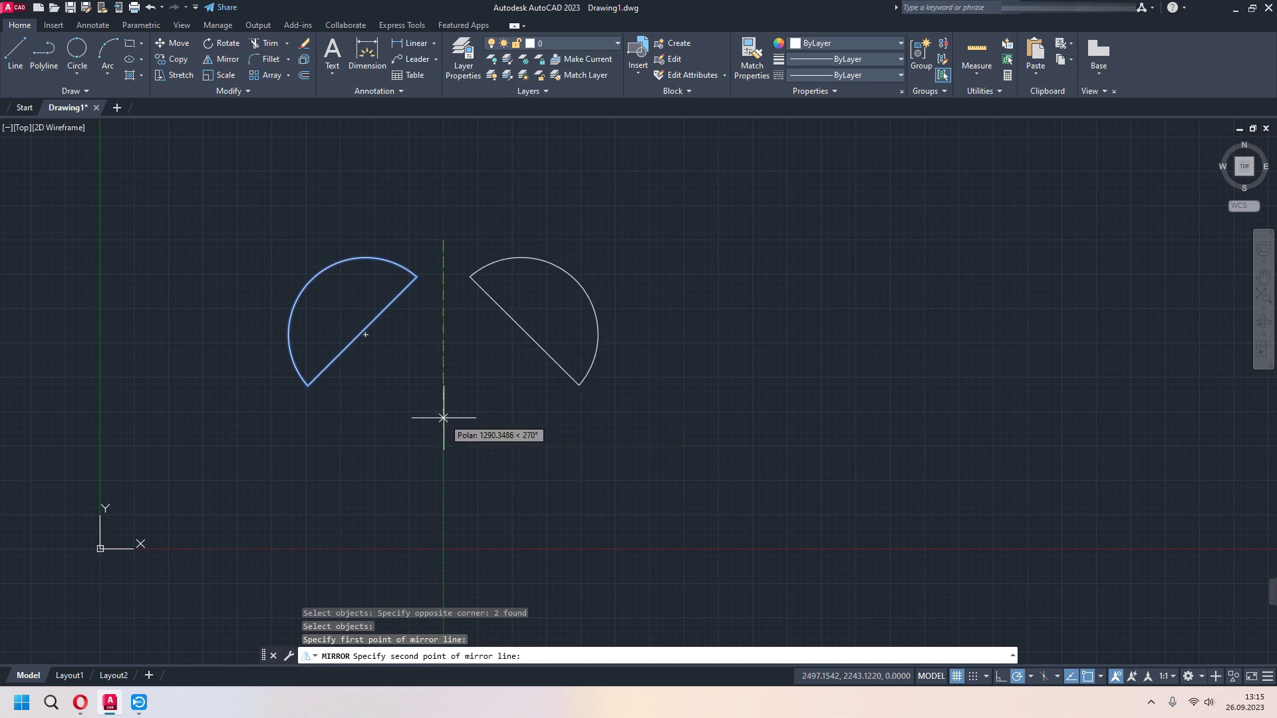
{"action": "key", "text": "F8"}
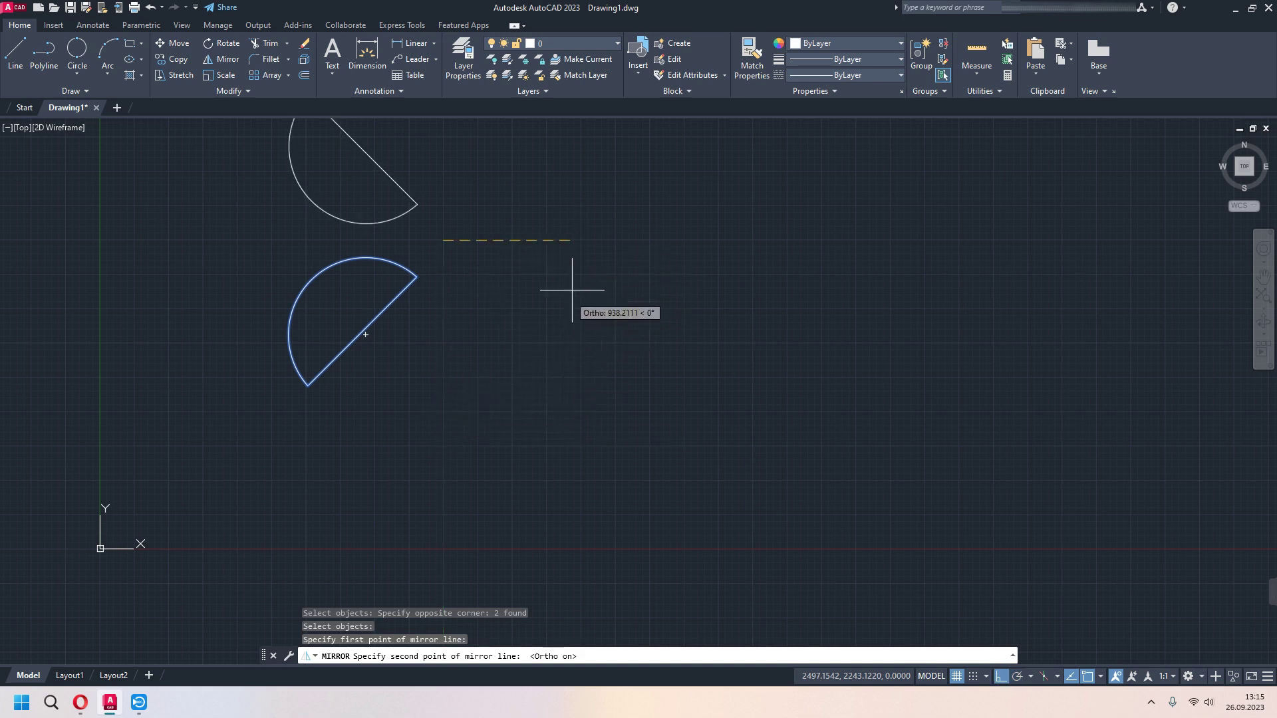
{"action": "key", "text": "F8"}
{"action": "key", "text": "F8"}
{"action": "left_click", "coordinate": [440, 412]}
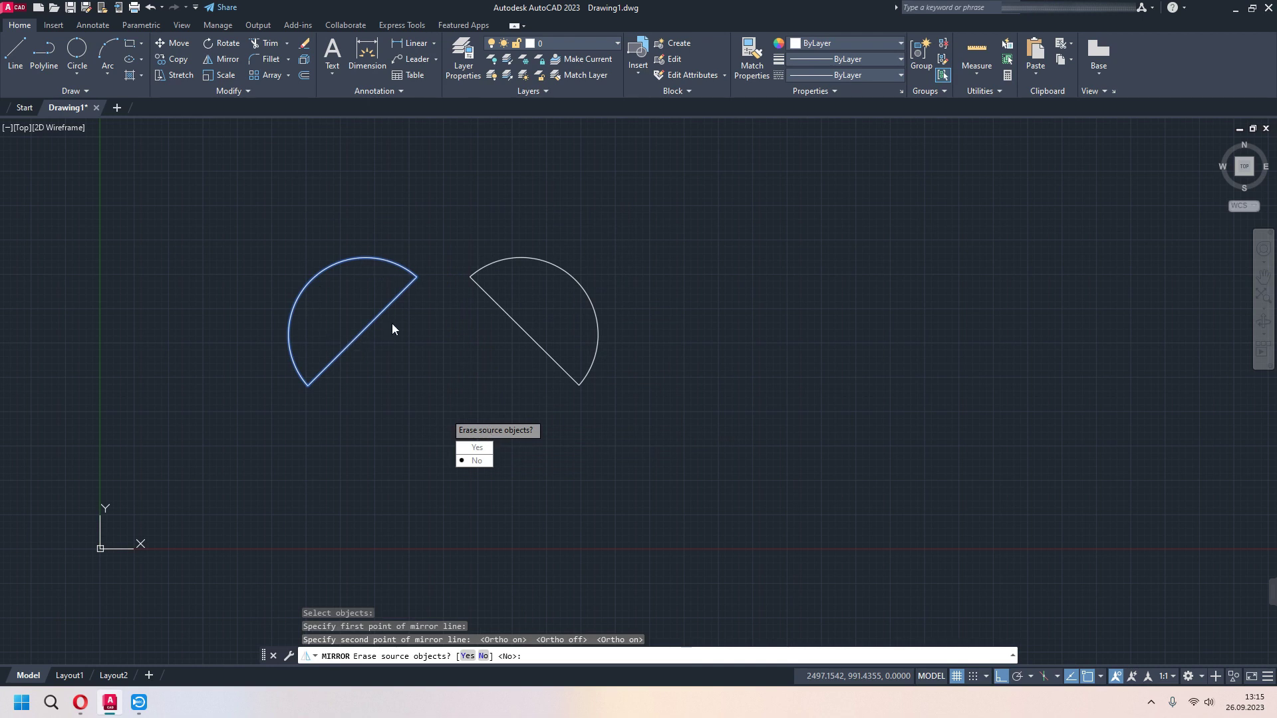
{"action": "left_click", "coordinate": [475, 464]}
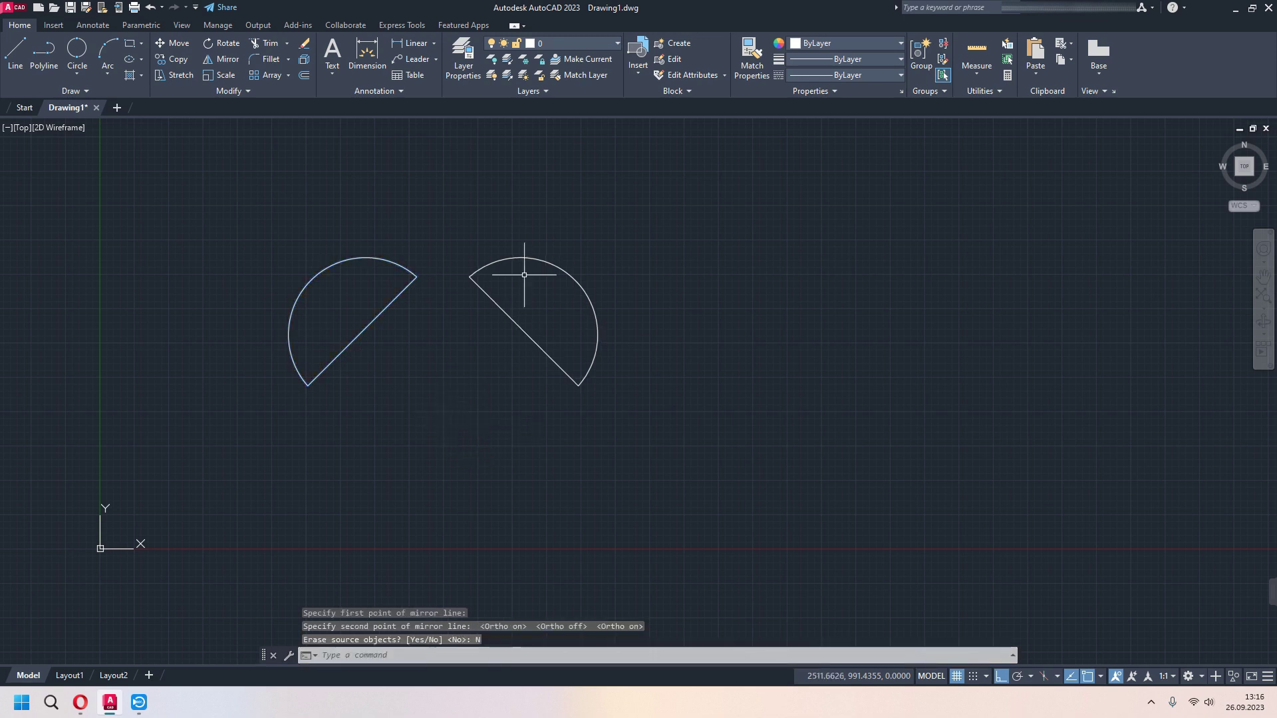
Step: Recentre the view and switch on polar tracking at 45° increments (45, 90, 135, 180)
{"action": "middle_click_drag", "start_coordinate": [655, 398], "coordinate": [712, 365]}
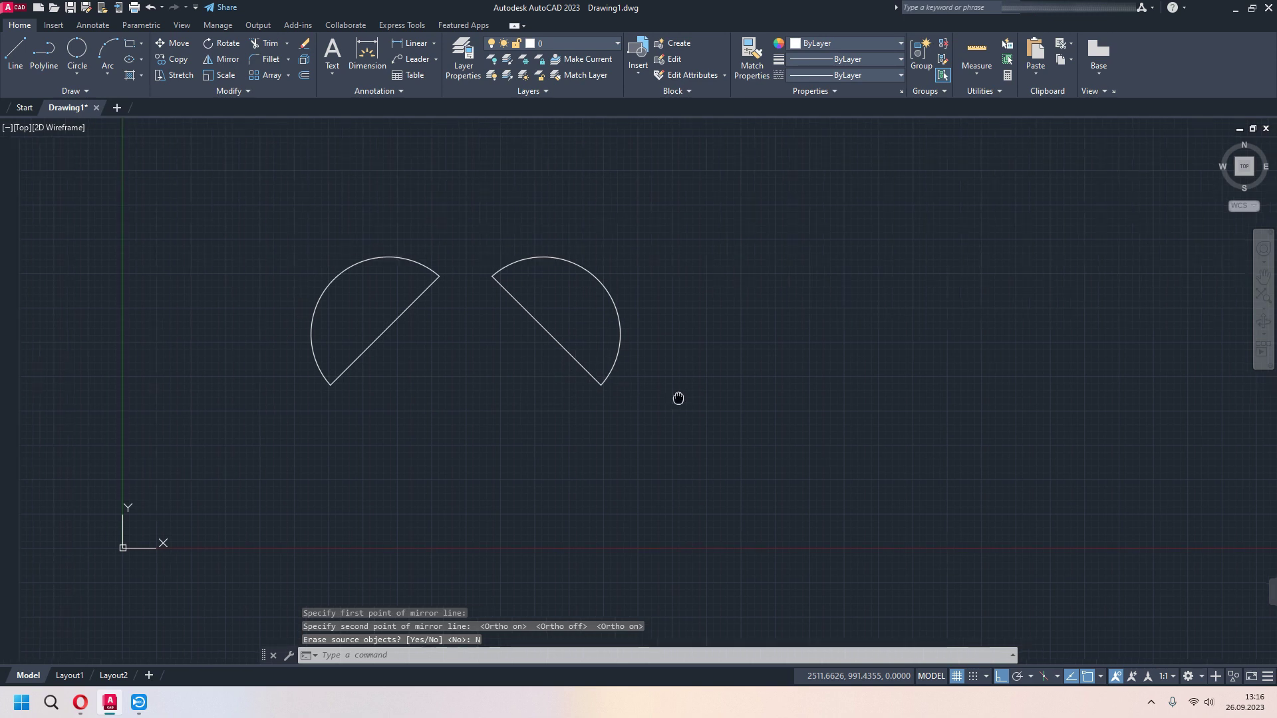
{"action": "left_click", "coordinate": [1028, 677]}
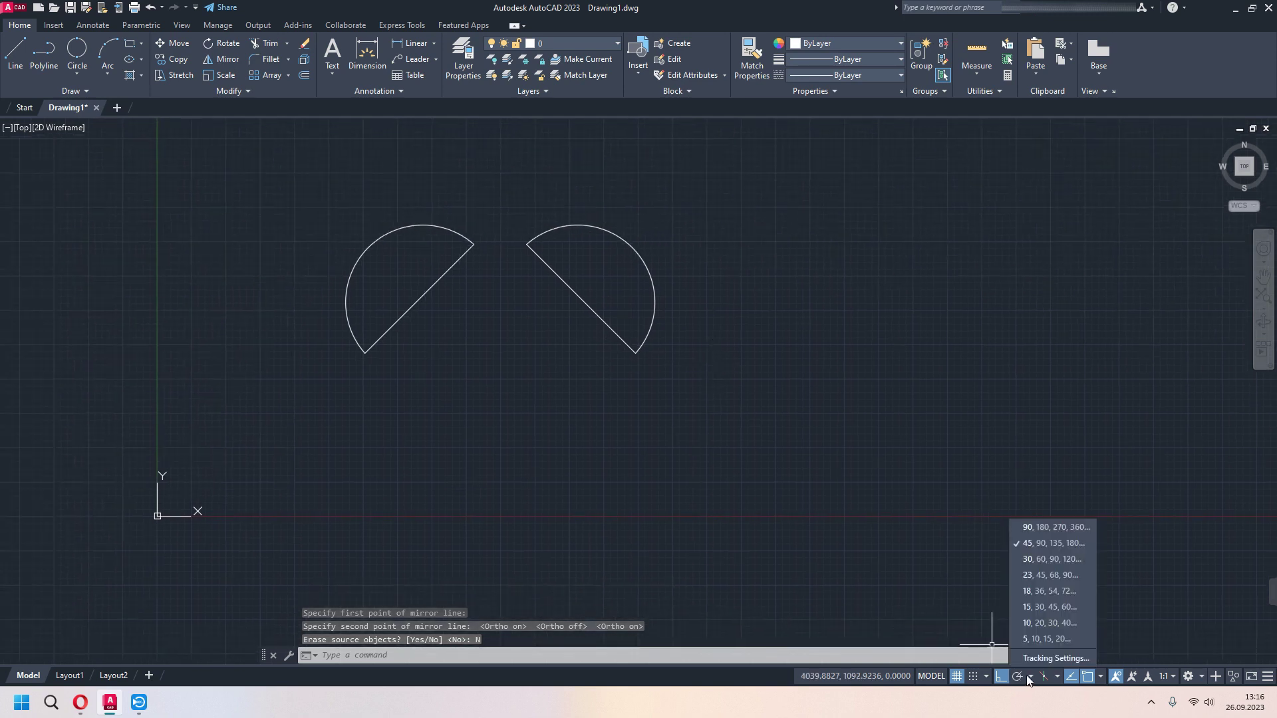
{"action": "left_click", "coordinate": [1021, 677]}
{"action": "left_click", "coordinate": [1028, 677]}
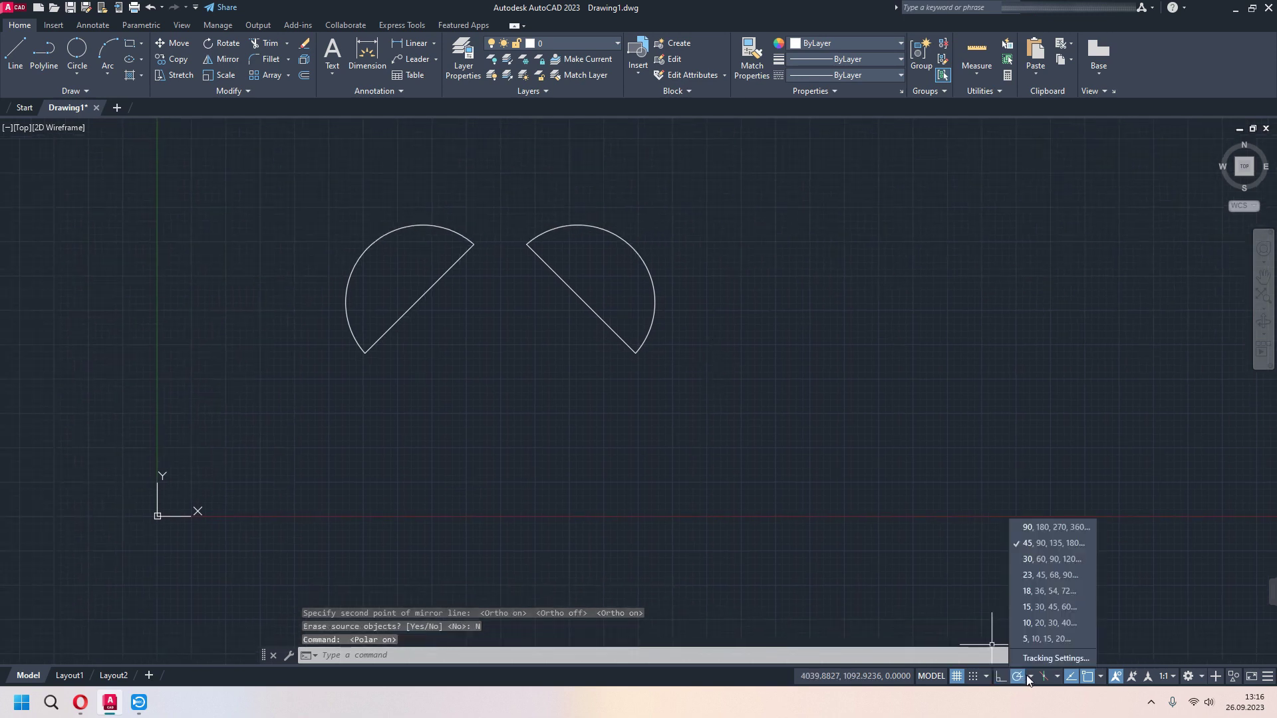
{"action": "left_click", "coordinate": [1061, 545]}
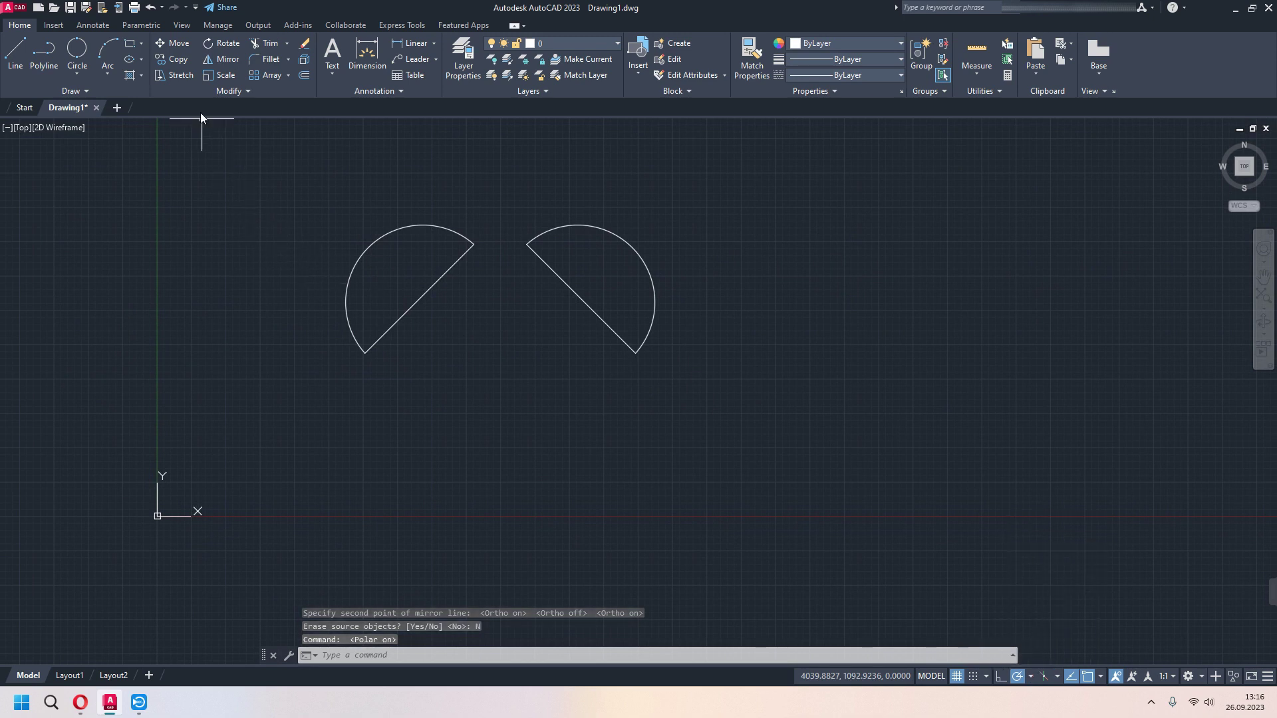
Step: Mirror both half-circles across a horizontal line below them, erasing the originals
{"action": "left_click", "coordinate": [309, 192]}
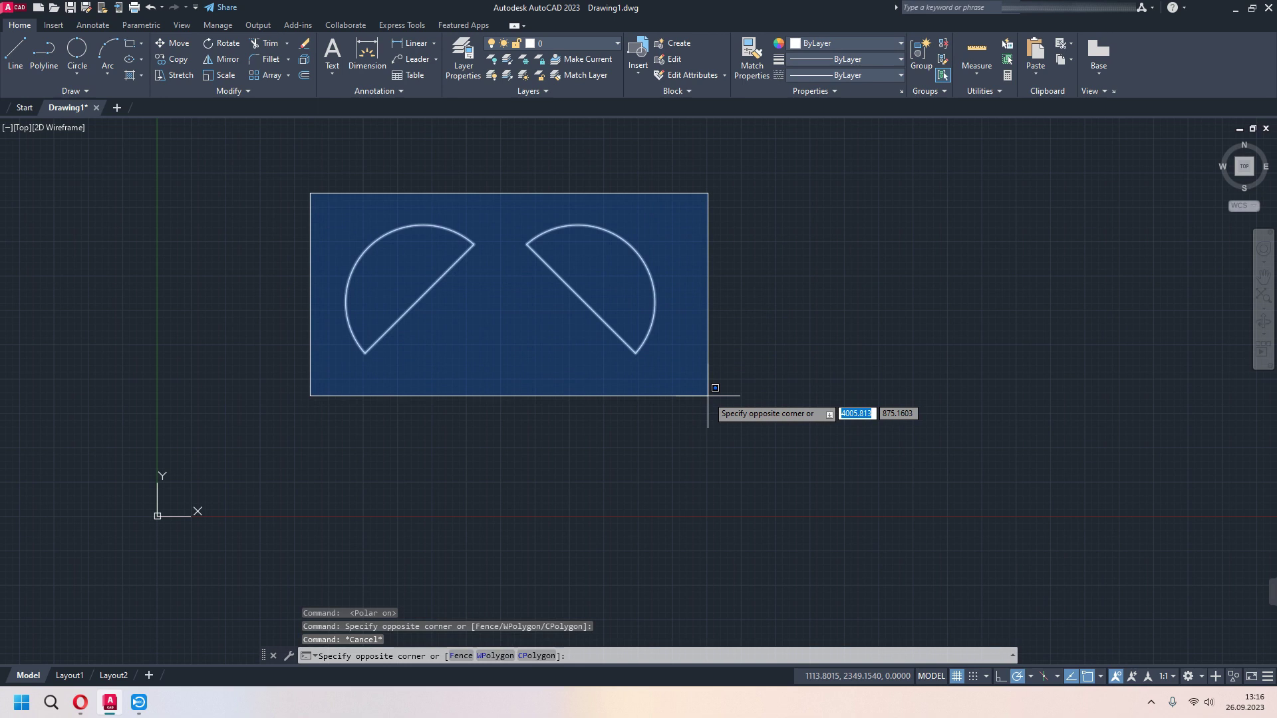
{"action": "left_click", "coordinate": [711, 399]}
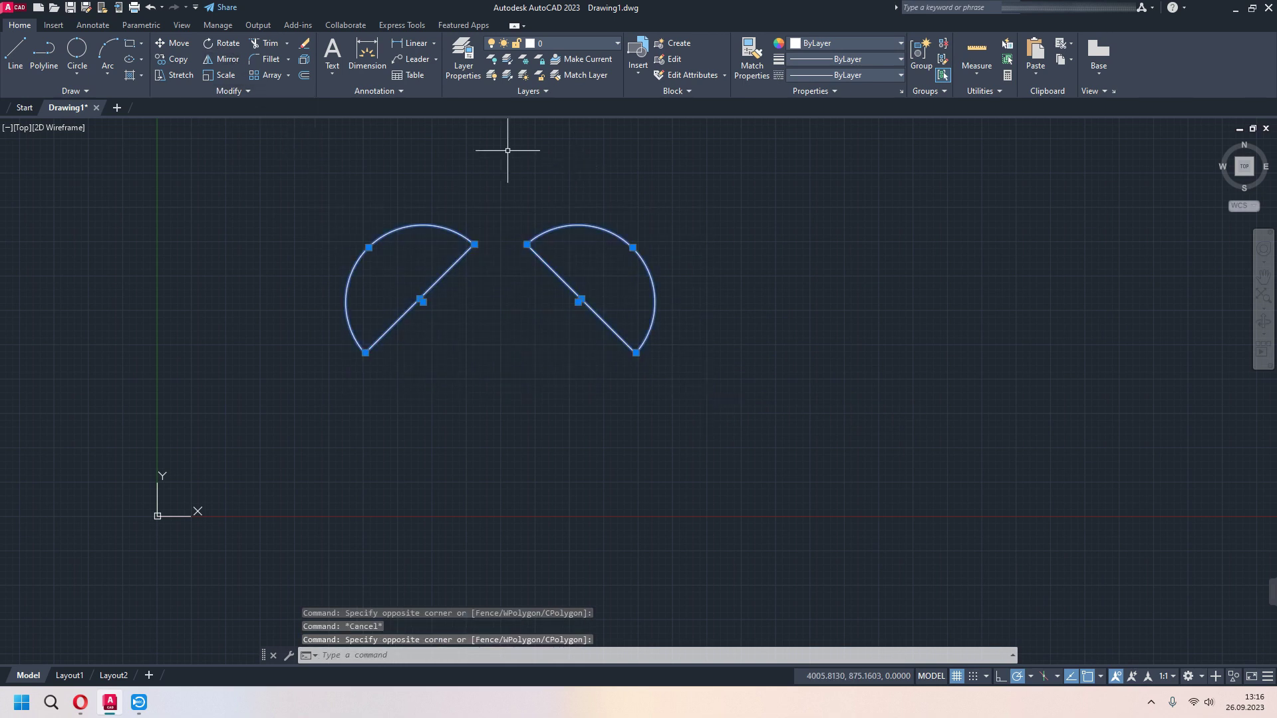
{"action": "type", "text": "mi"}
{"action": "key", "text": "Return"}
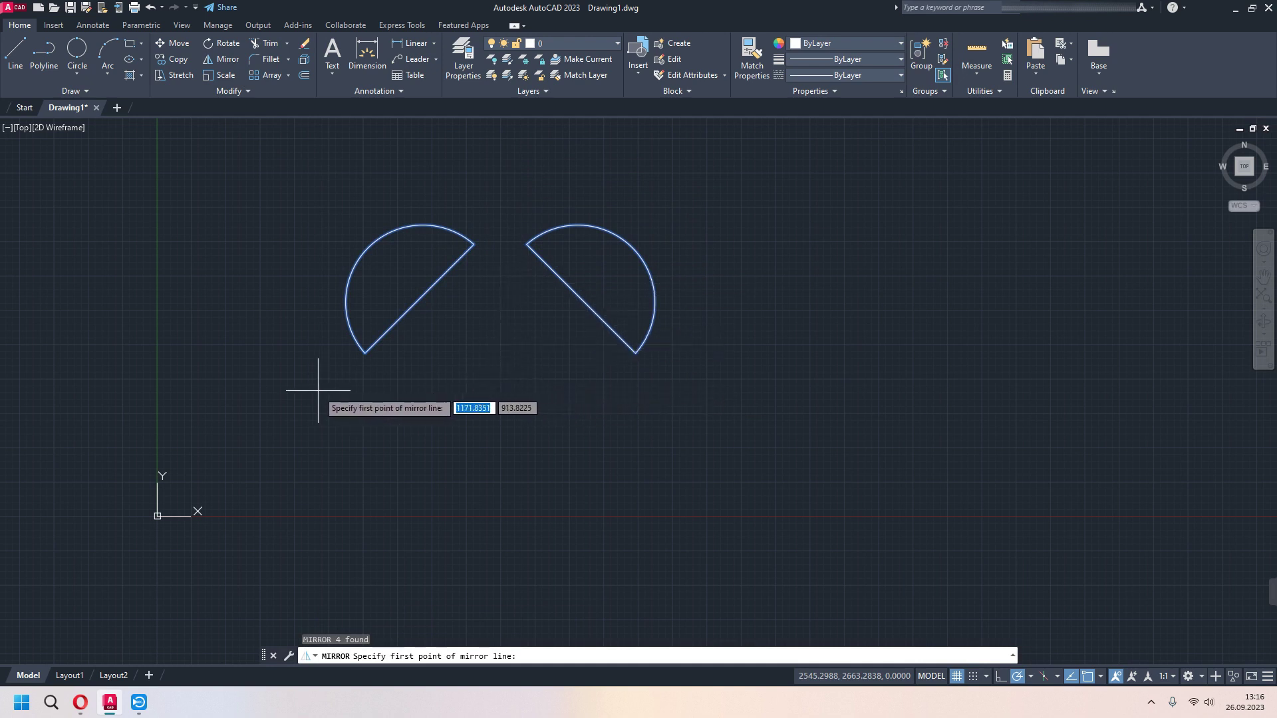
{"action": "left_click", "coordinate": [364, 404]}
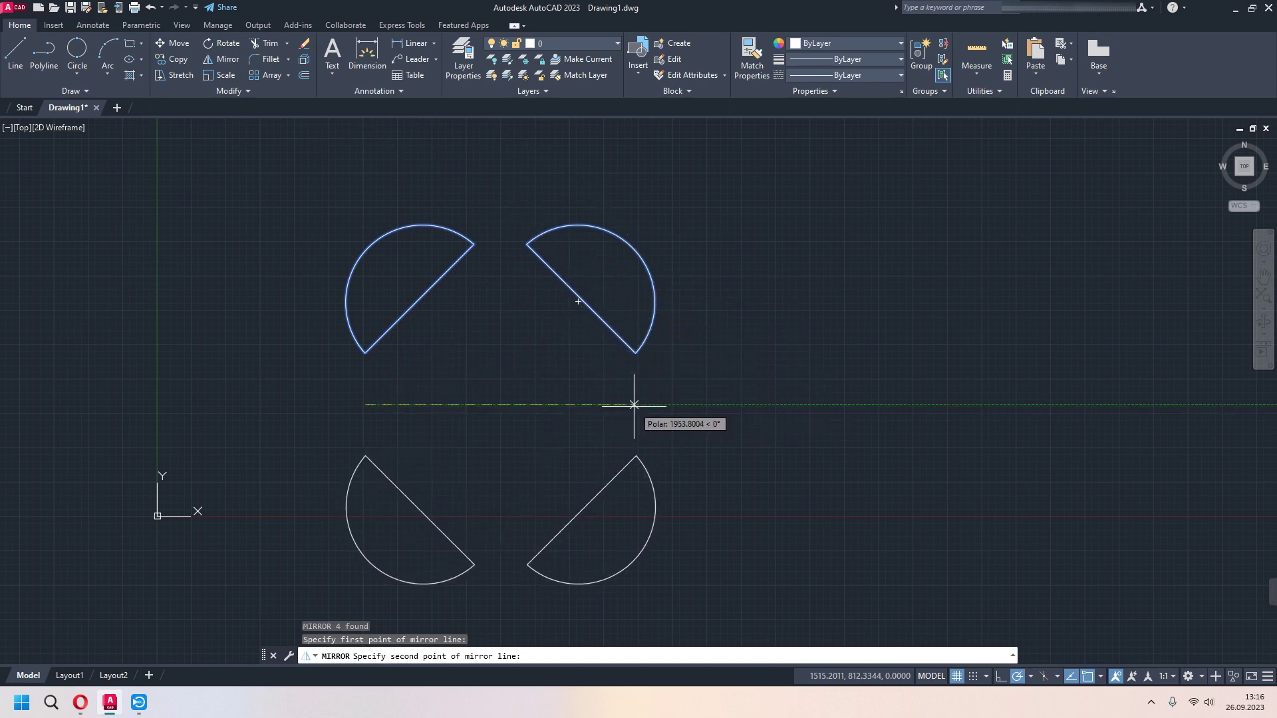
{"action": "left_click", "coordinate": [634, 405]}
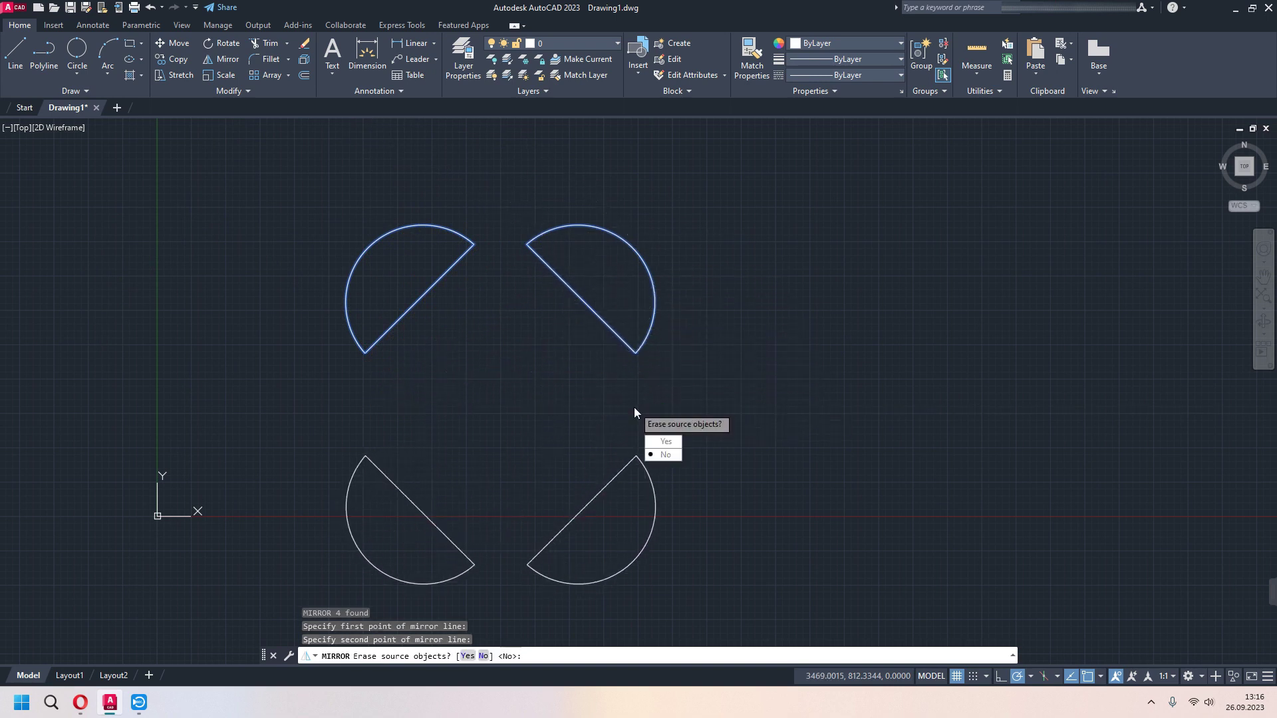
{"action": "left_click", "coordinate": [663, 442]}
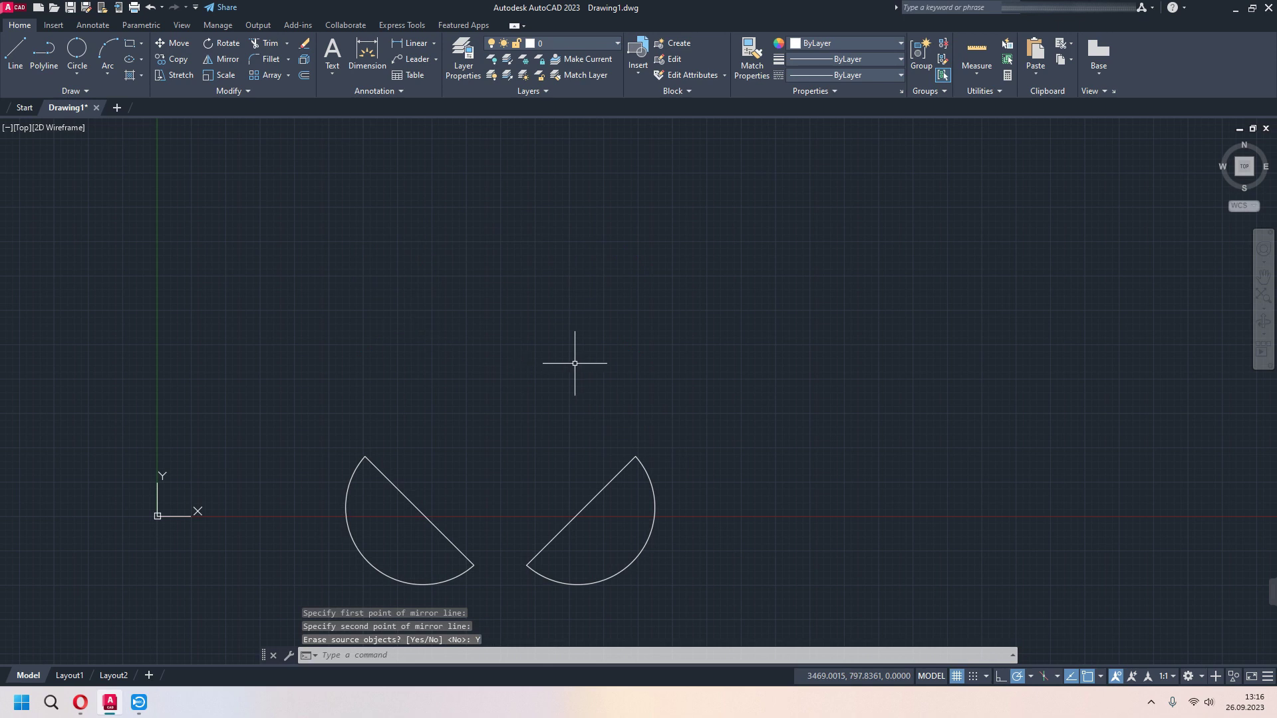
Step: Undo the mirror and delete both half-circles
{"action": "key", "text": "ctrl+z"}
{"action": "left_click", "coordinate": [692, 187]}
{"action": "left_click", "coordinate": [314, 436]}
{"action": "key", "text": "Delete"}
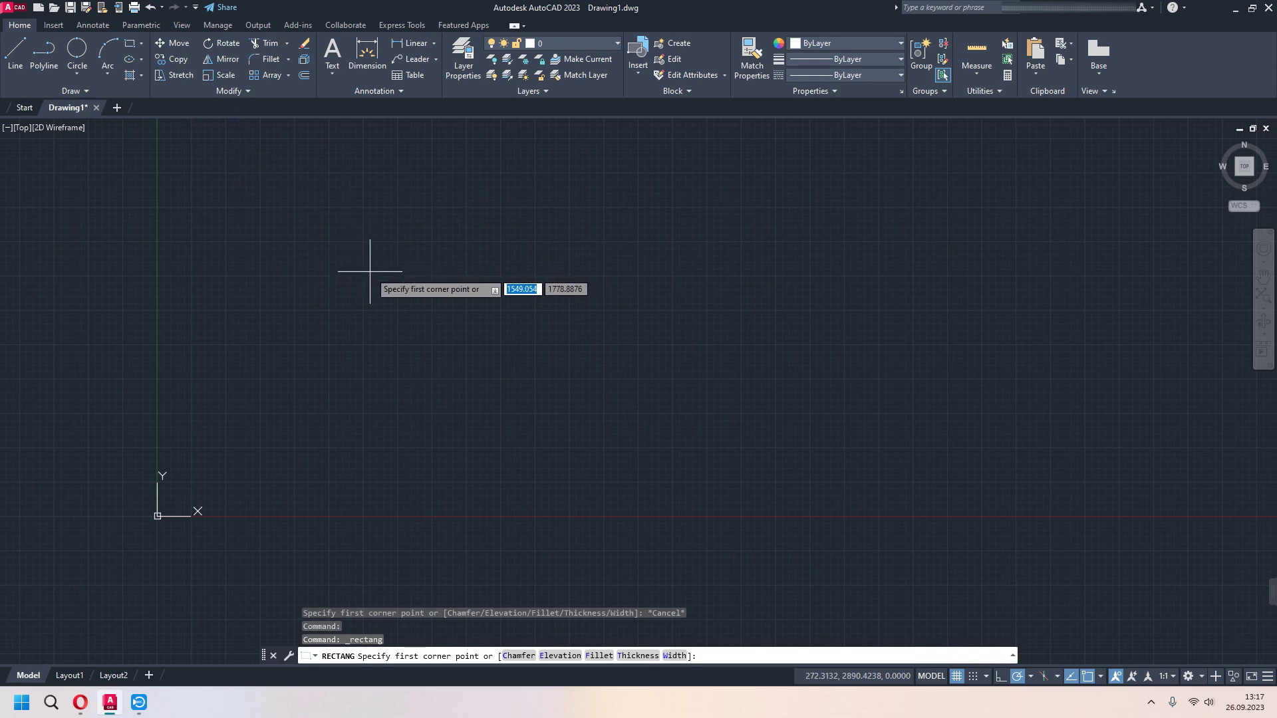
Step: Draw a rectangle with a small 2-point circle inside its upper-left corner
{"action": "left_click", "coordinate": [372, 270]}
{"action": "left_click", "coordinate": [673, 466]}
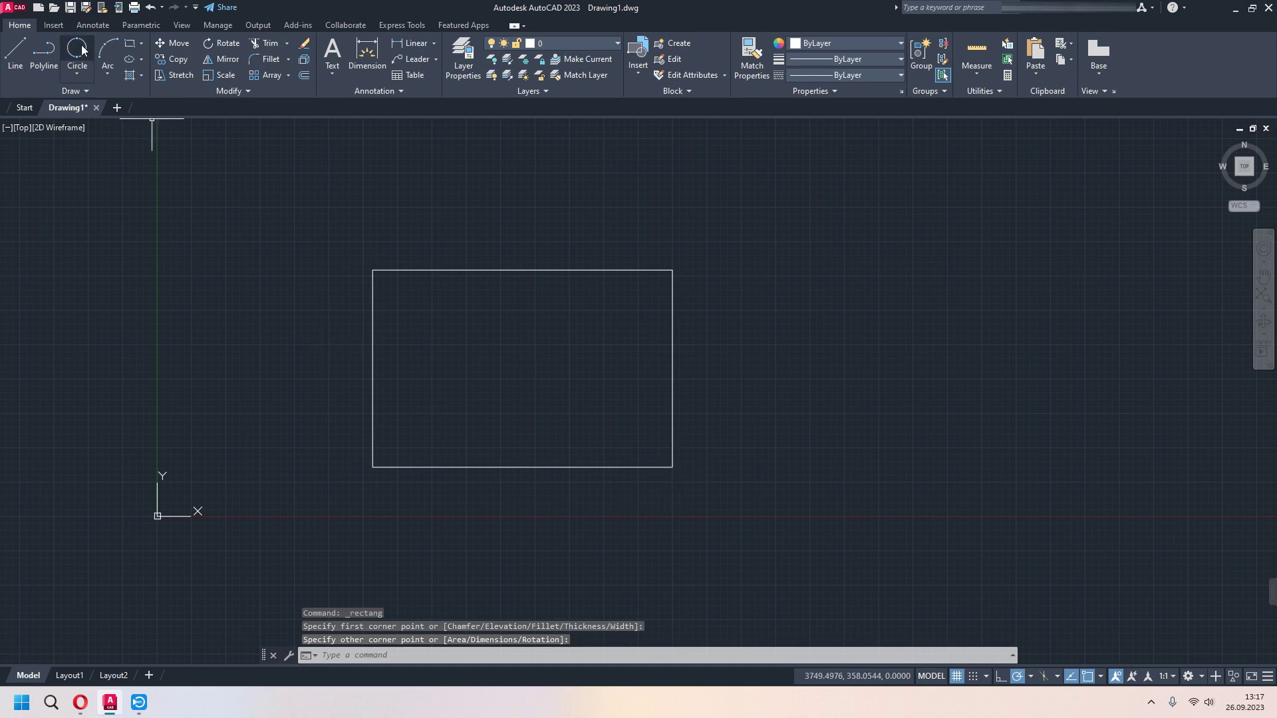
{"action": "left_click", "coordinate": [77, 72]}
{"action": "left_click", "coordinate": [100, 140]}
{"action": "left_click", "coordinate": [407, 305]}
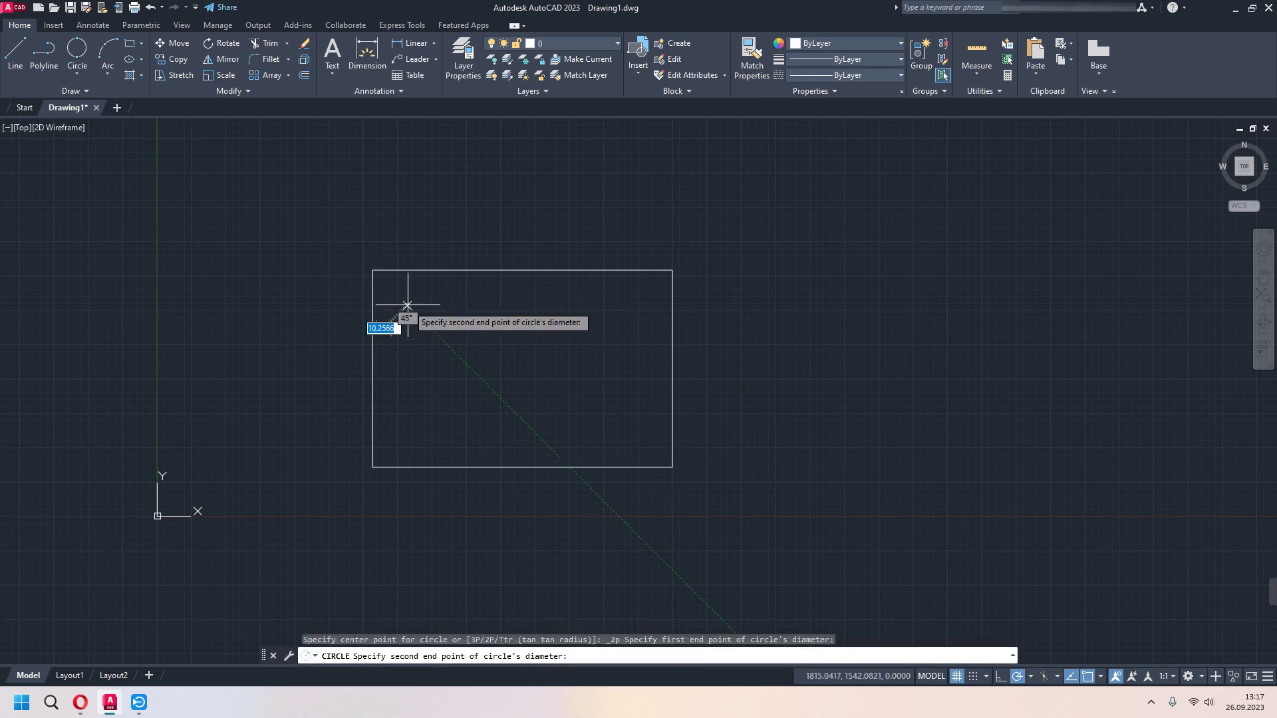
{"action": "left_click", "coordinate": [448, 327]}
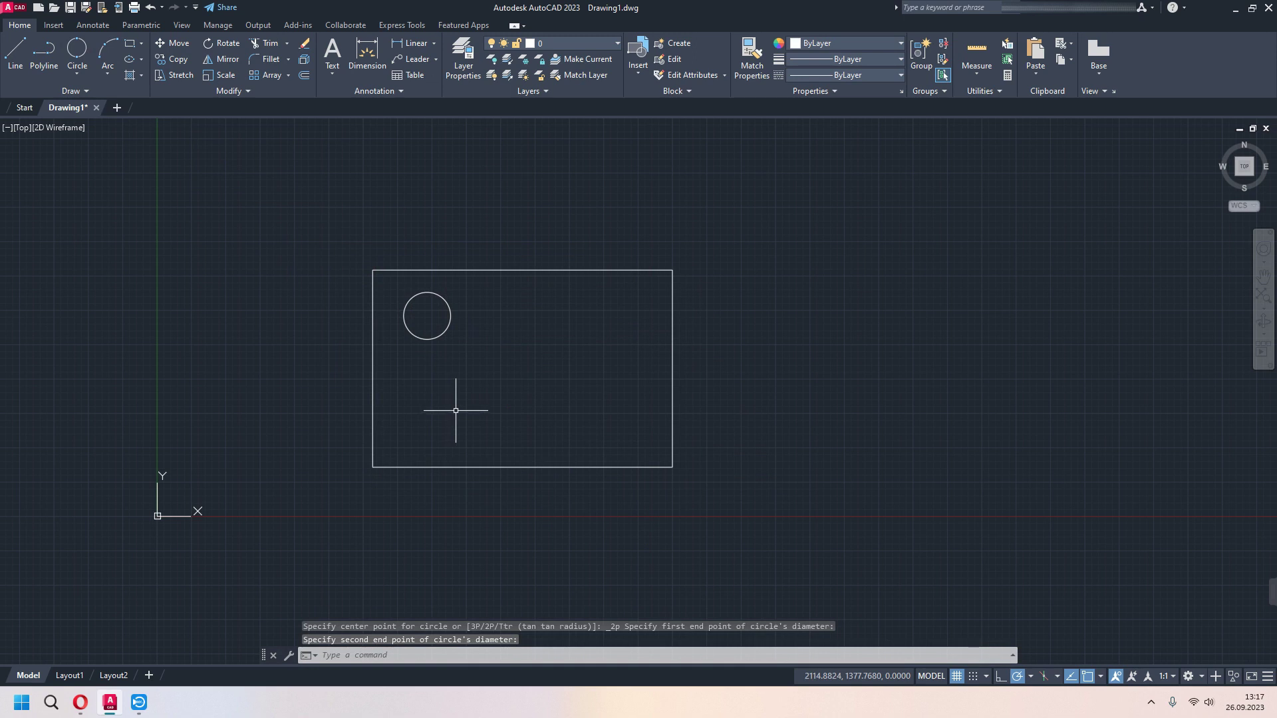
{"action": "left_click", "coordinate": [225, 58]}
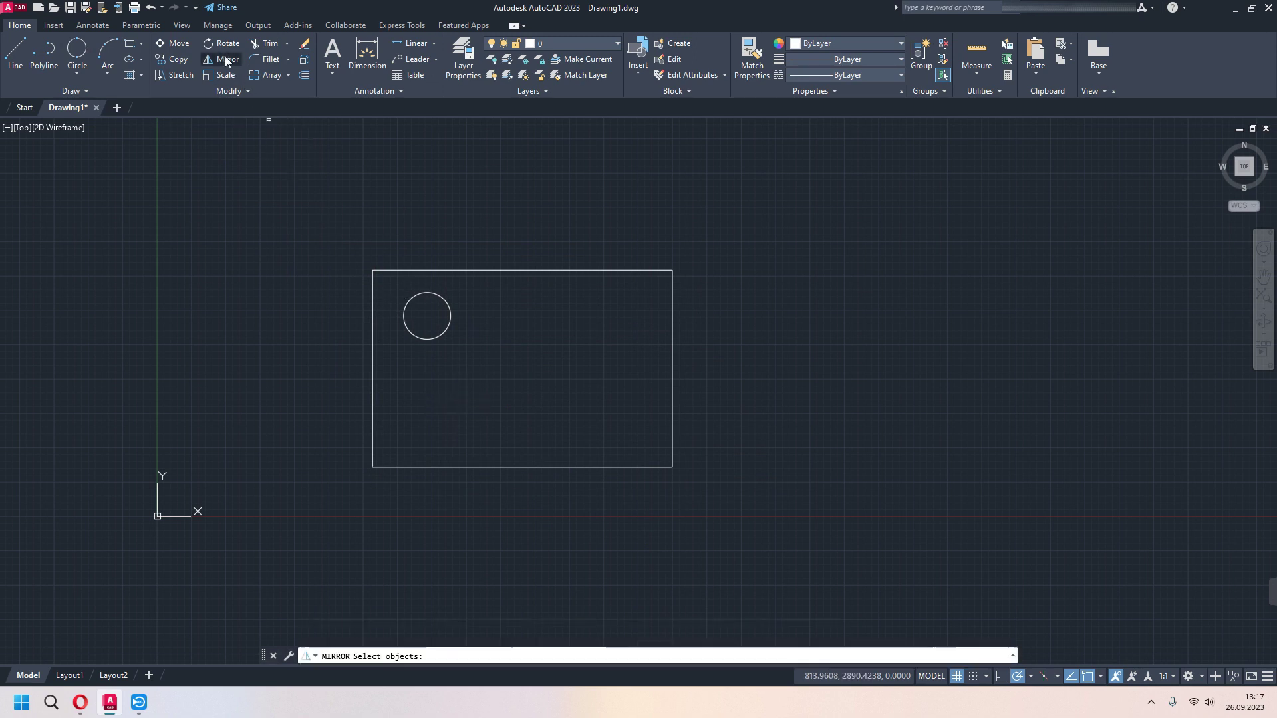
Step: Mirror the circle across the rectangle's vertical midline to the upper-right corner, keeping the original
{"action": "left_click", "coordinate": [452, 316]}
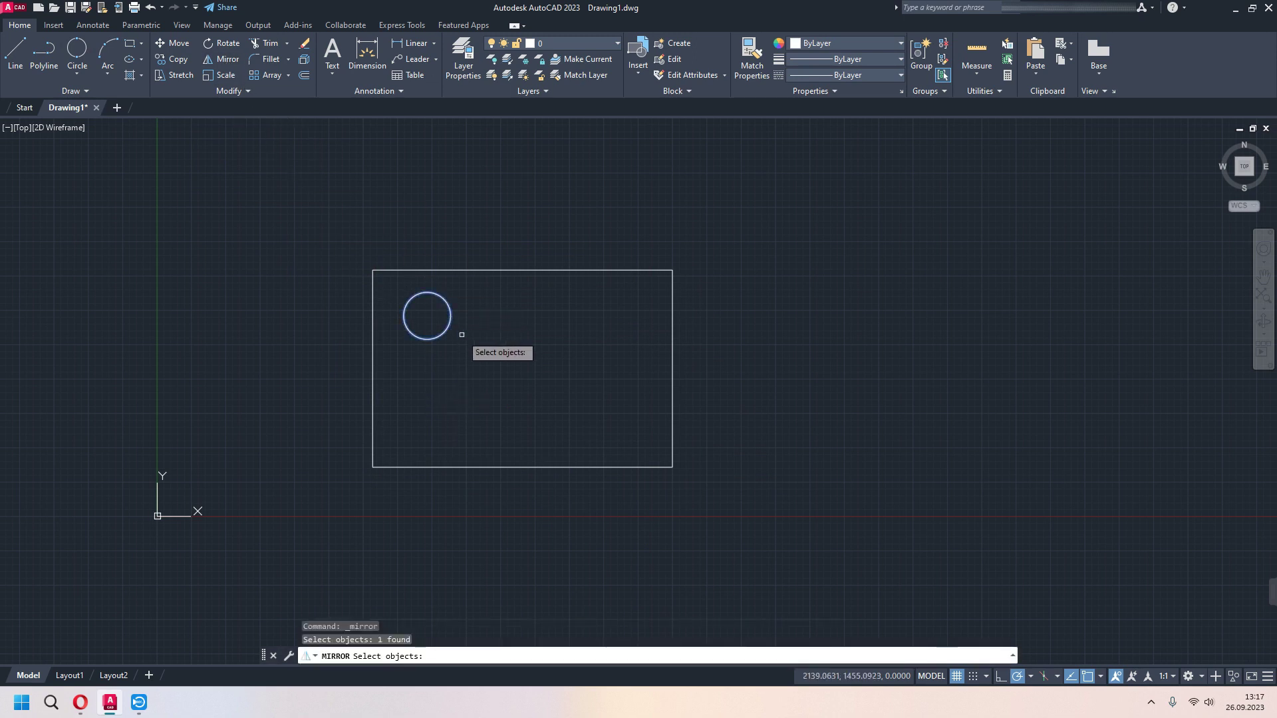
{"action": "key", "text": "Return"}
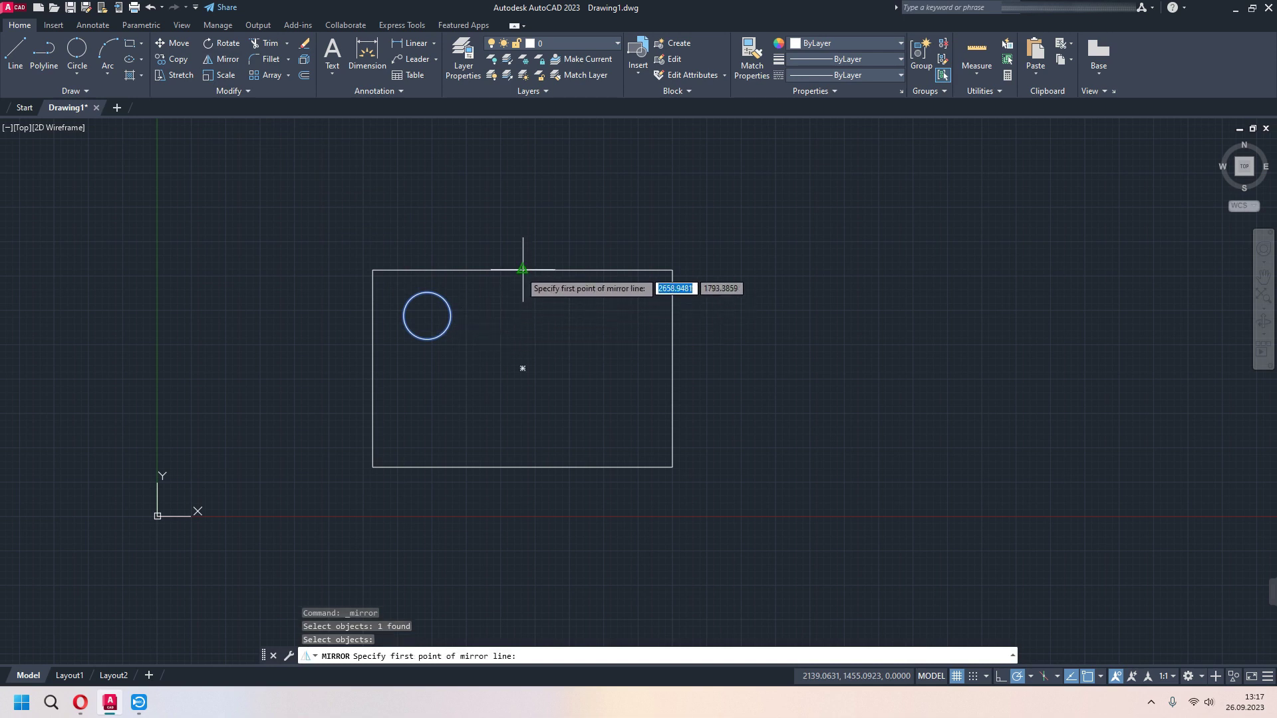
{"action": "left_click", "coordinate": [522, 269]}
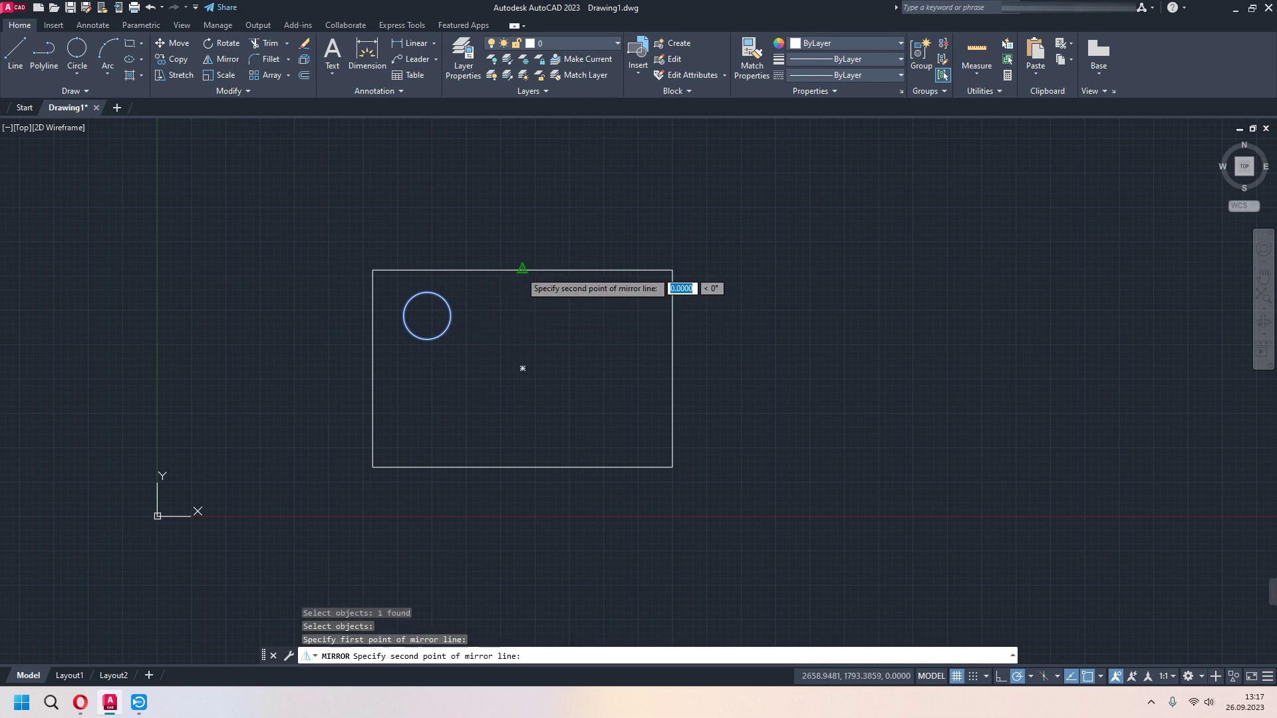
{"action": "left_click", "coordinate": [523, 465]}
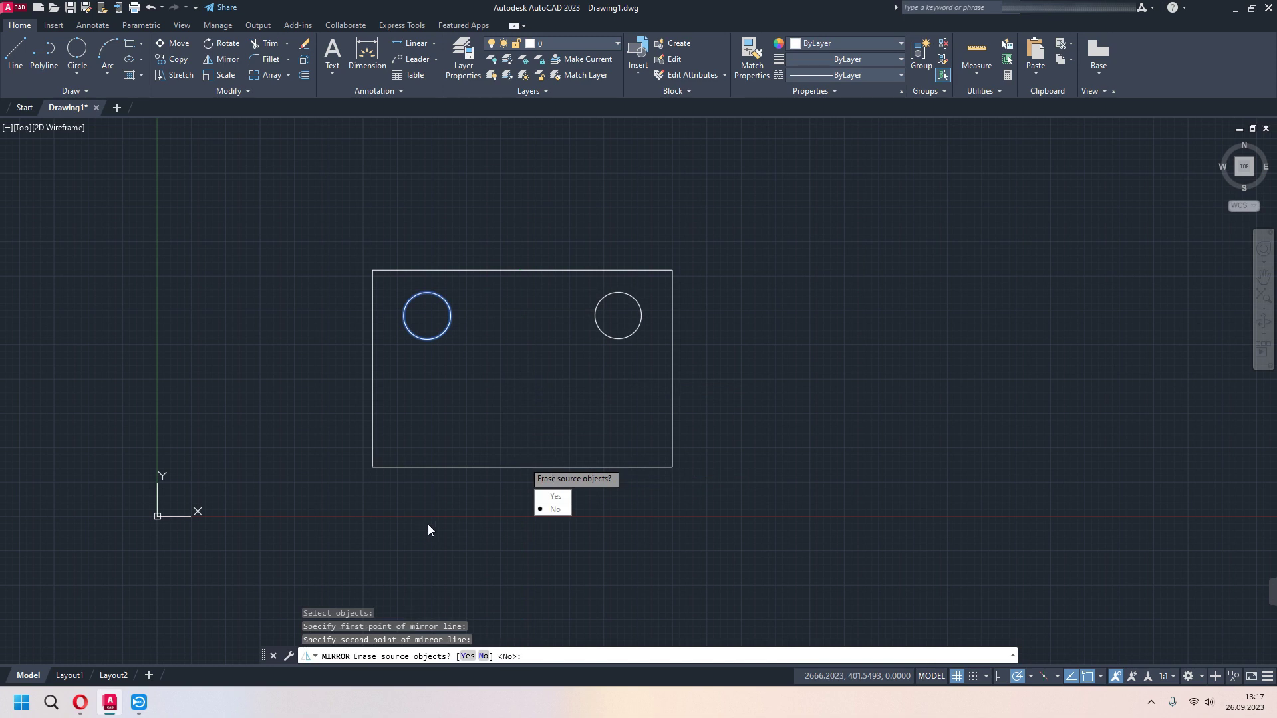
{"action": "left_click", "coordinate": [554, 508]}
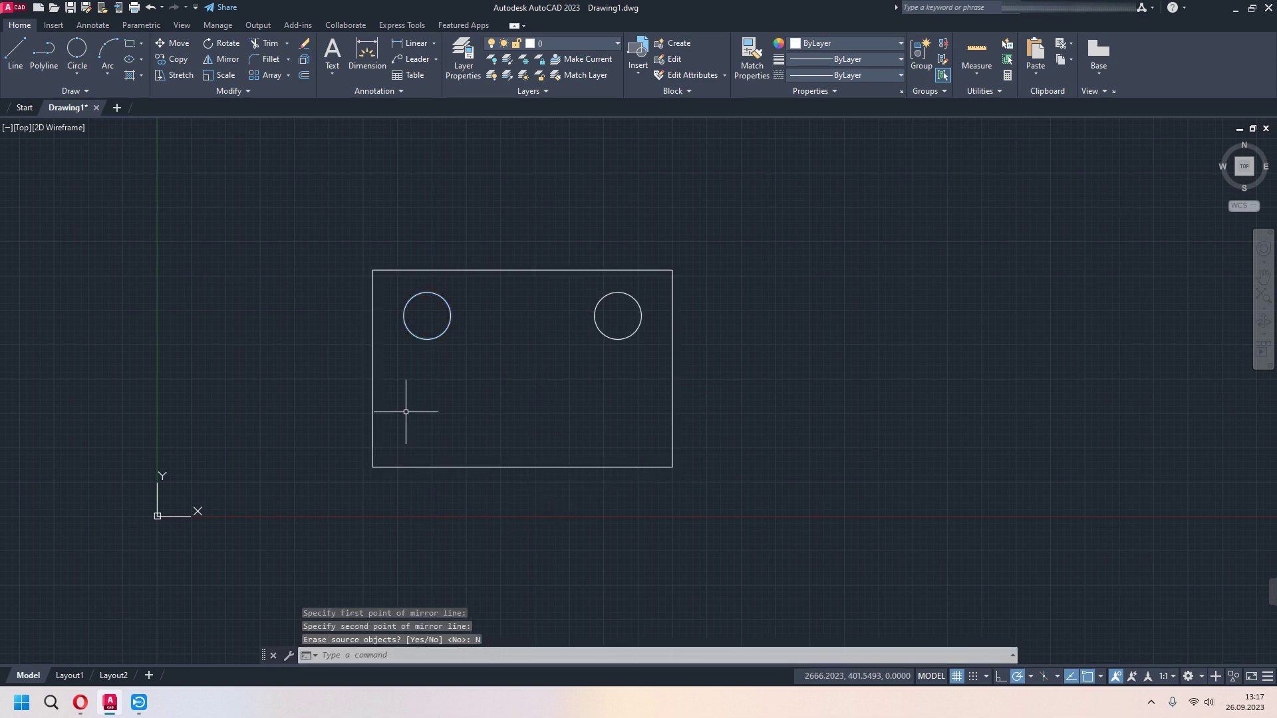
{"action": "left_click", "coordinate": [397, 286]}
Step: Mirror both top circles across the rectangle's horizontal midline to the lower corners, keeping originals
{"action": "left_click", "coordinate": [652, 372]}
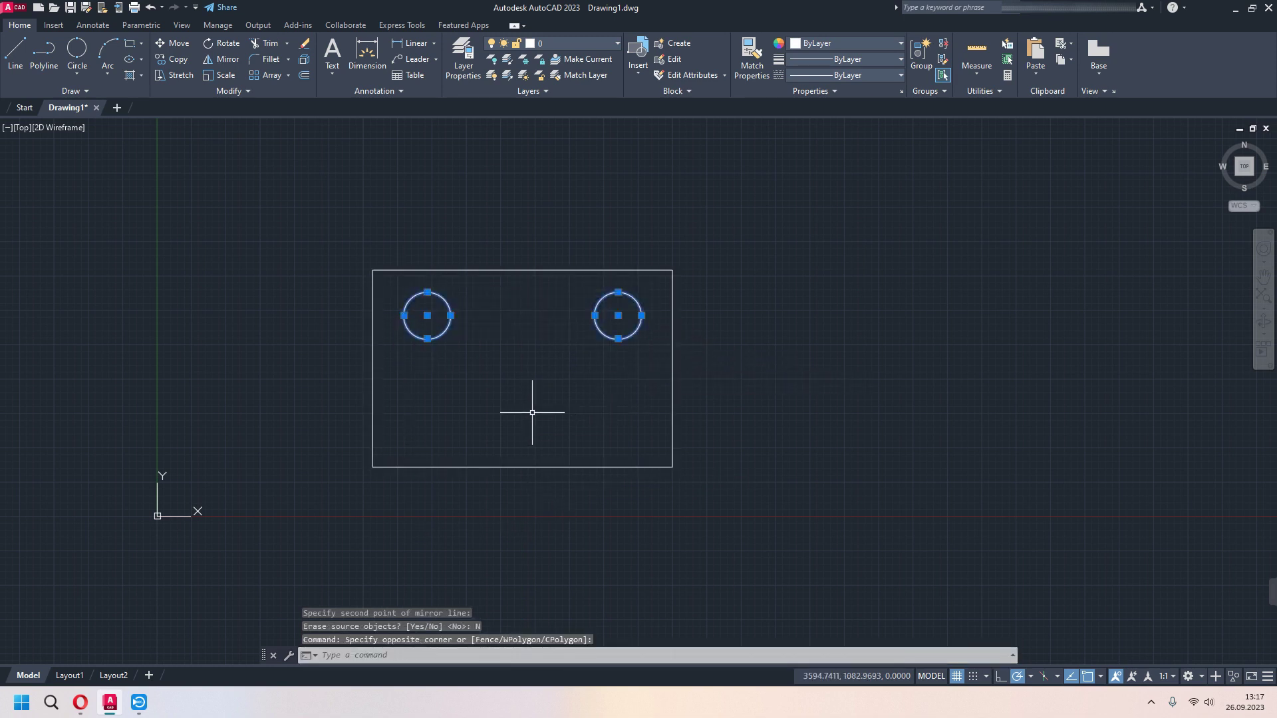
{"action": "type", "text": "mi"}
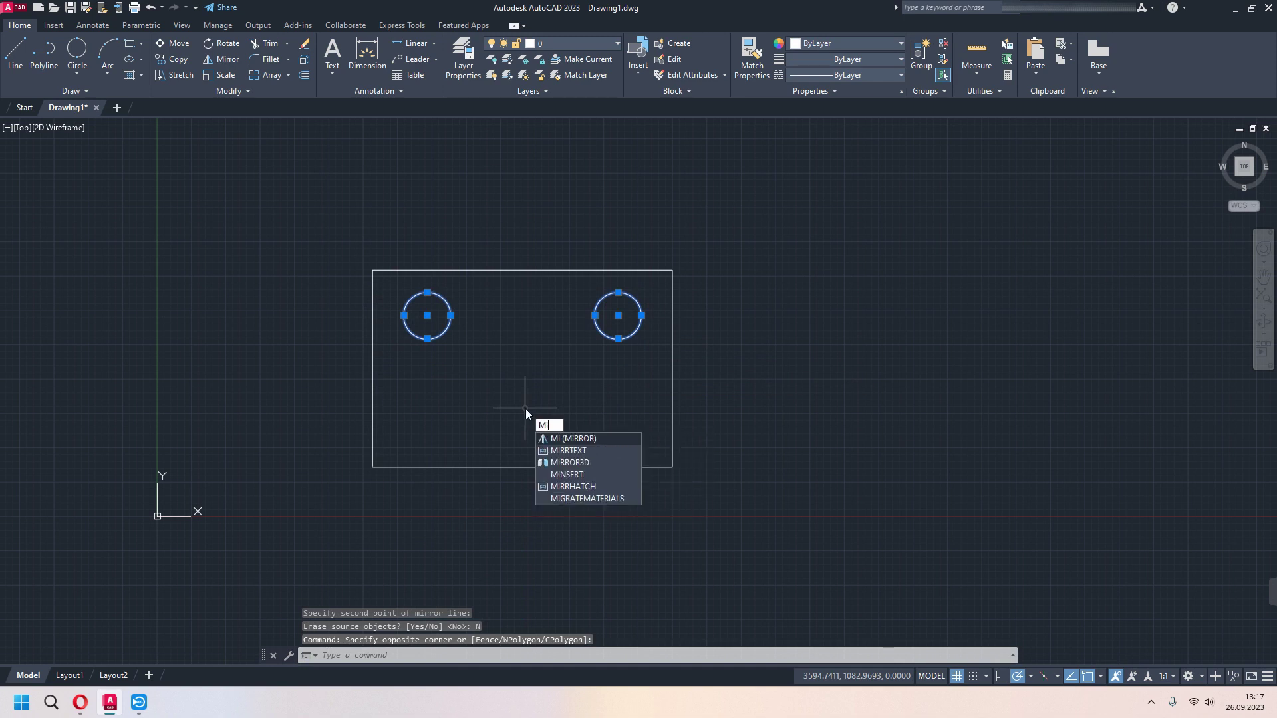
{"action": "key", "text": "Return"}
{"action": "left_click", "coordinate": [672, 375]}
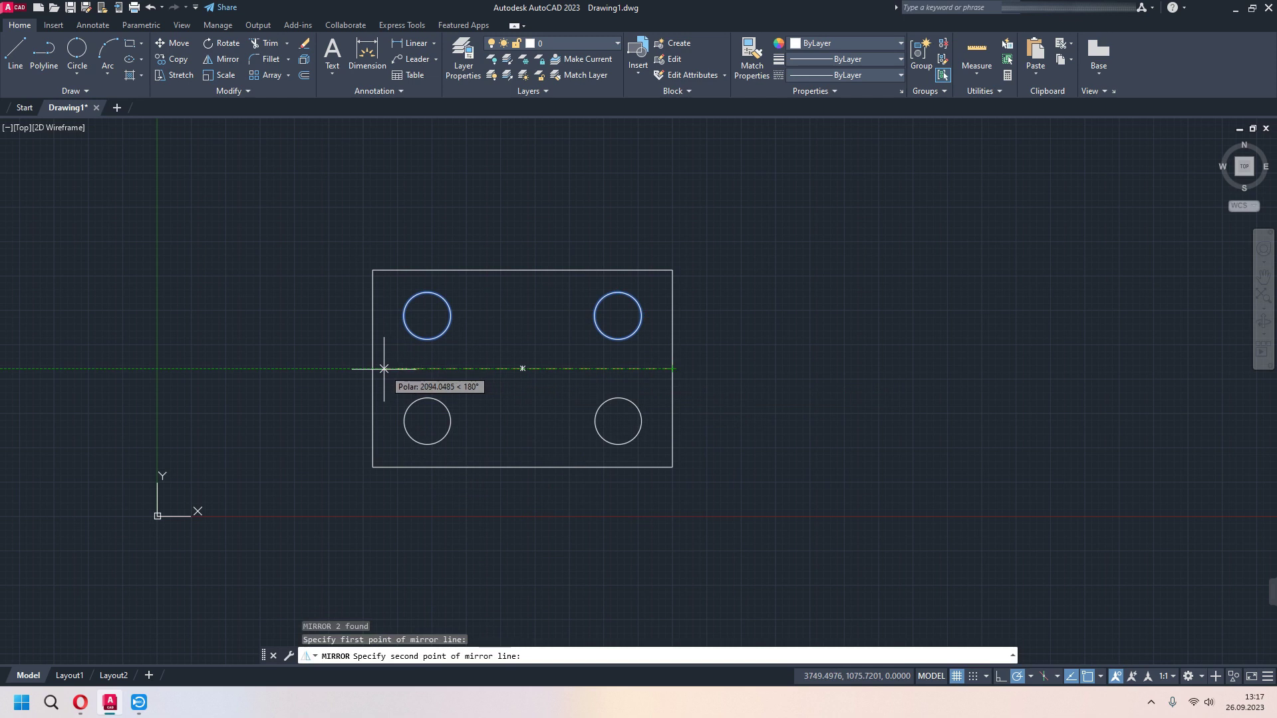
{"action": "left_click", "coordinate": [353, 369]}
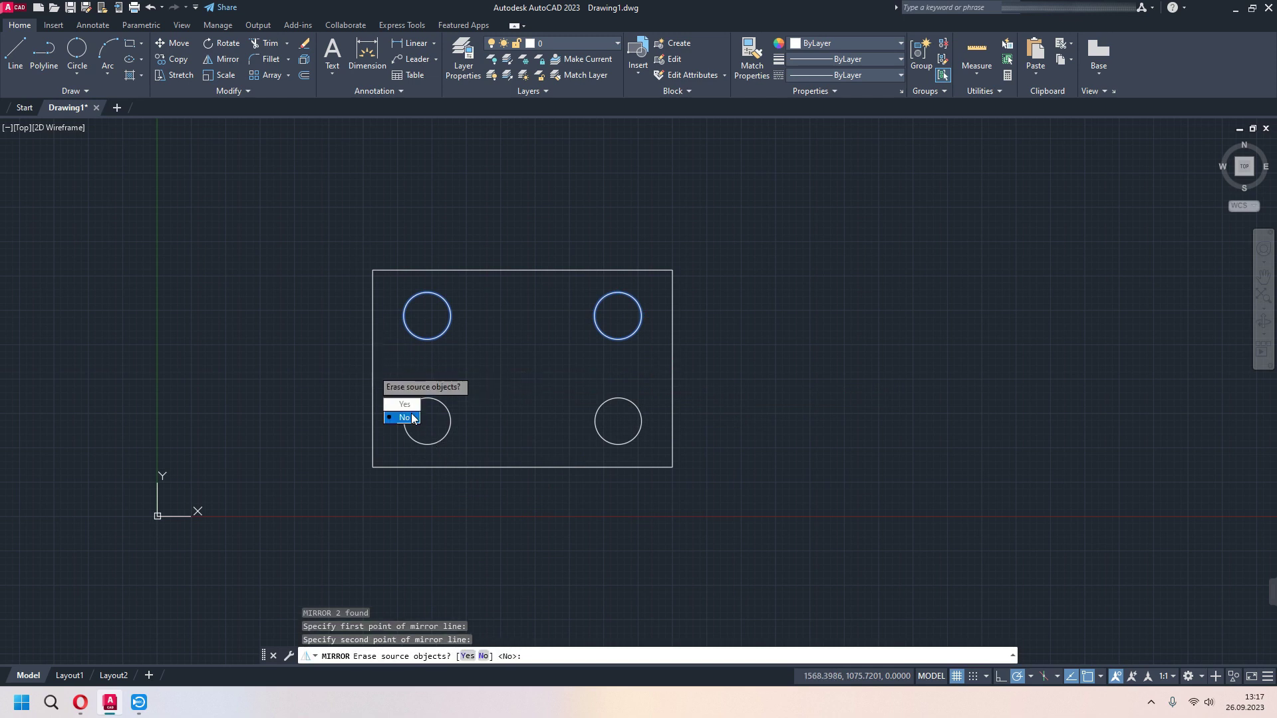
{"action": "left_click", "coordinate": [412, 418]}
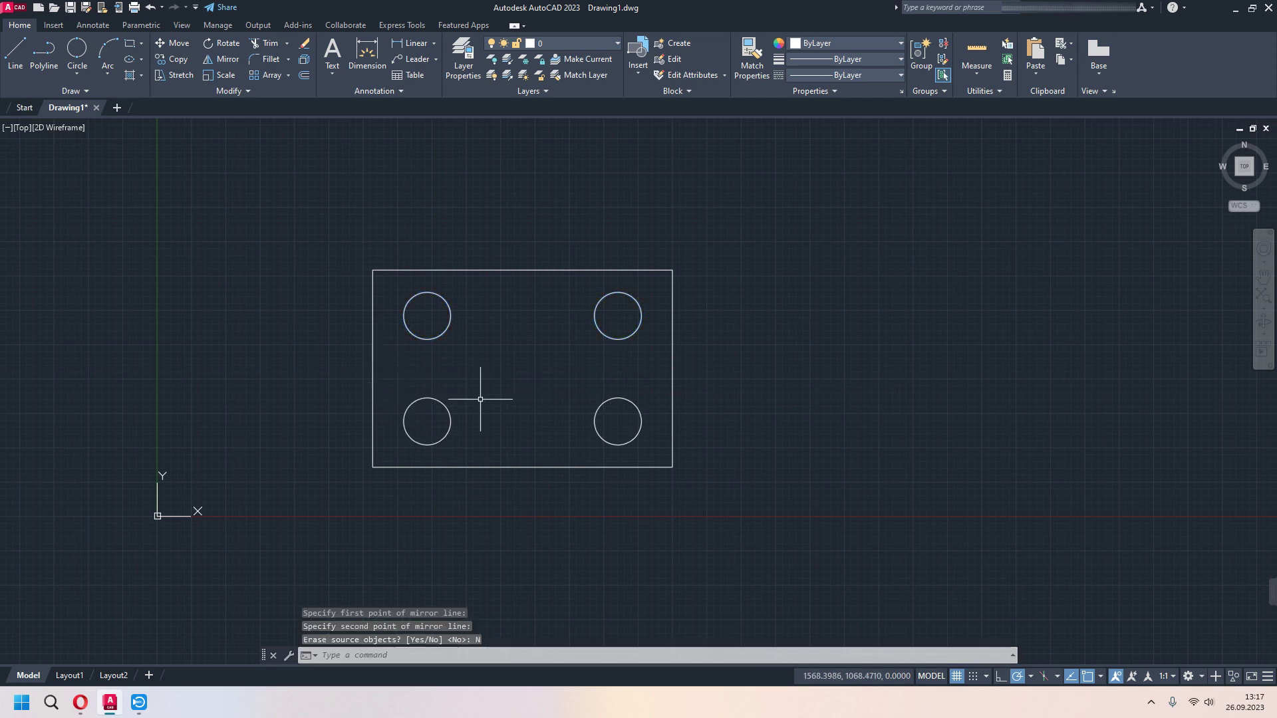